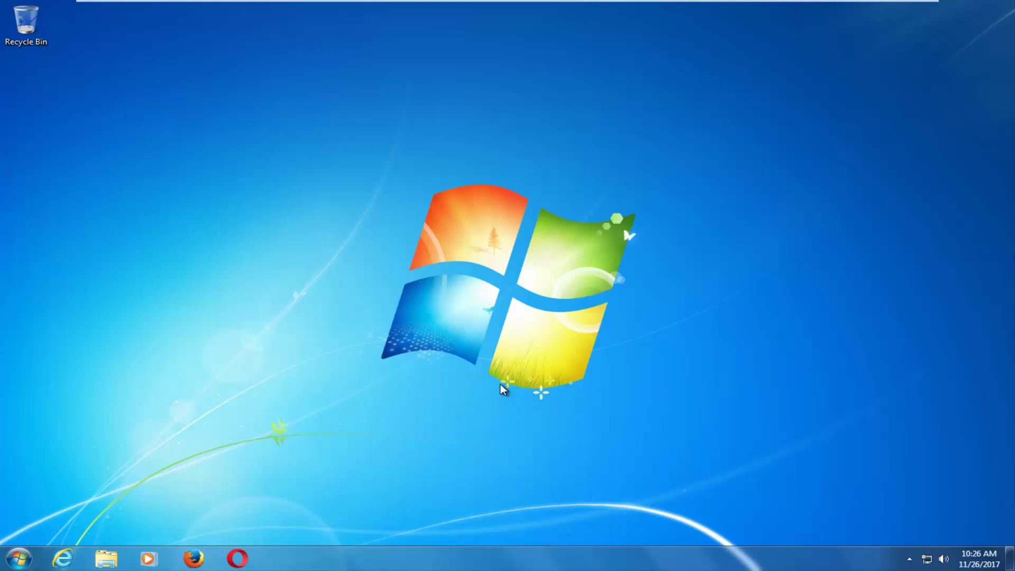
# Open Firefox and search Google for 'windows 10 media creation tool'.
pyautogui.click(188, 554)
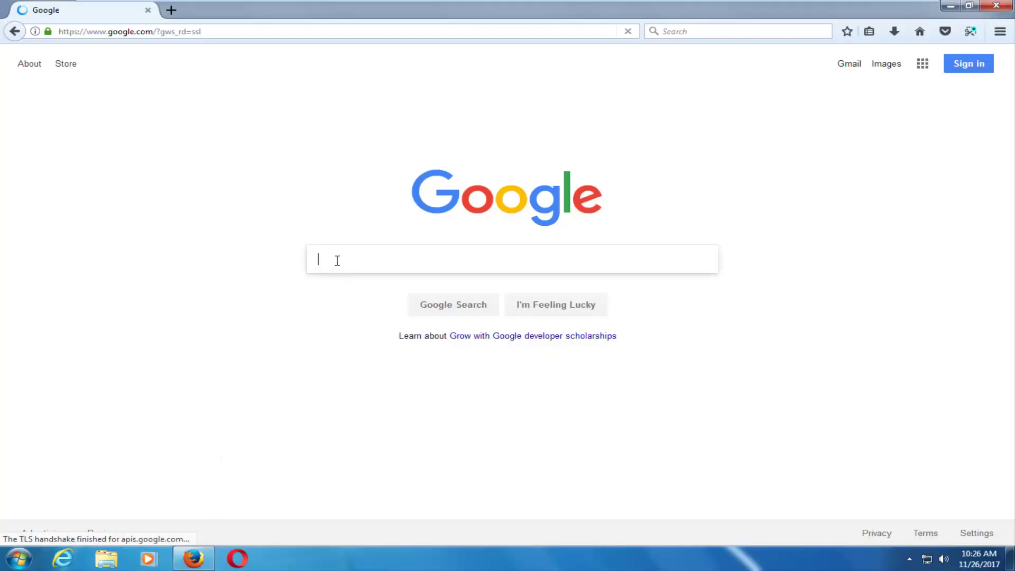
pyautogui.write('windows 10')
pyautogui.press('BackSpace')
pyautogui.write('10 media')
pyautogui.press('Down')
pyautogui.press('Return')
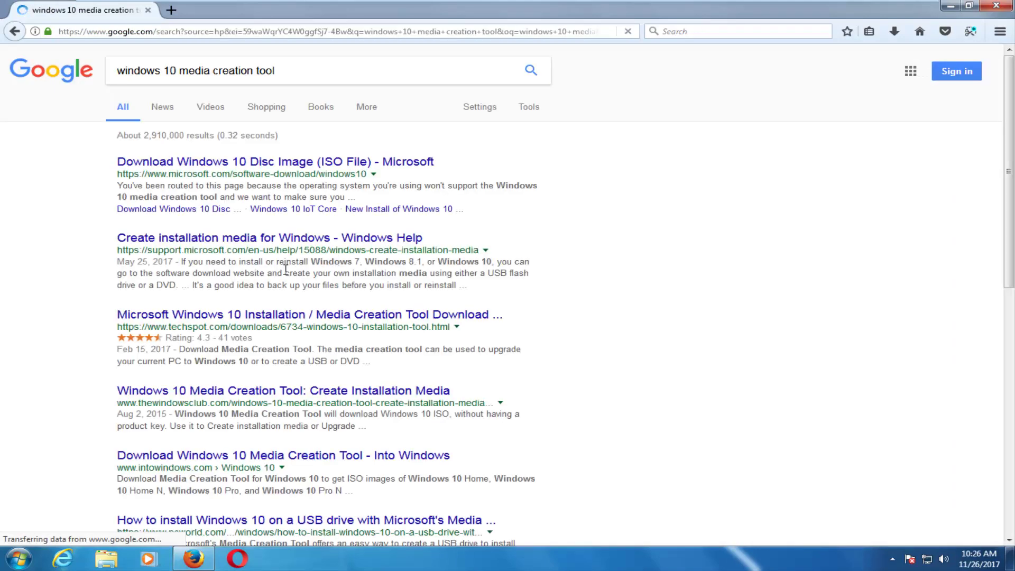
# From Microsoft's Download Windows 10 page, download and save MediaCreationTool.exe.
pyautogui.click(293, 164)
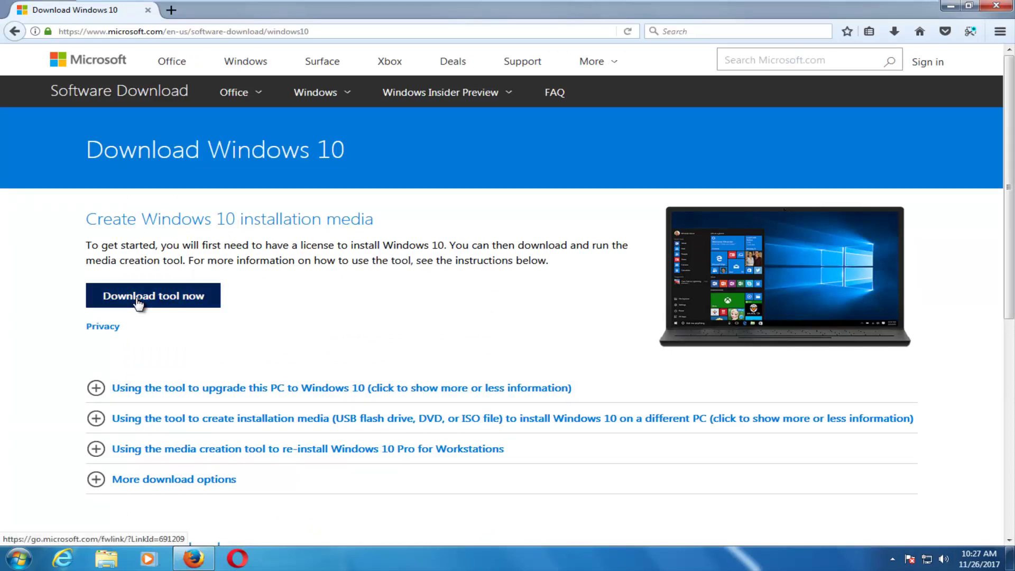
pyautogui.click(138, 299)
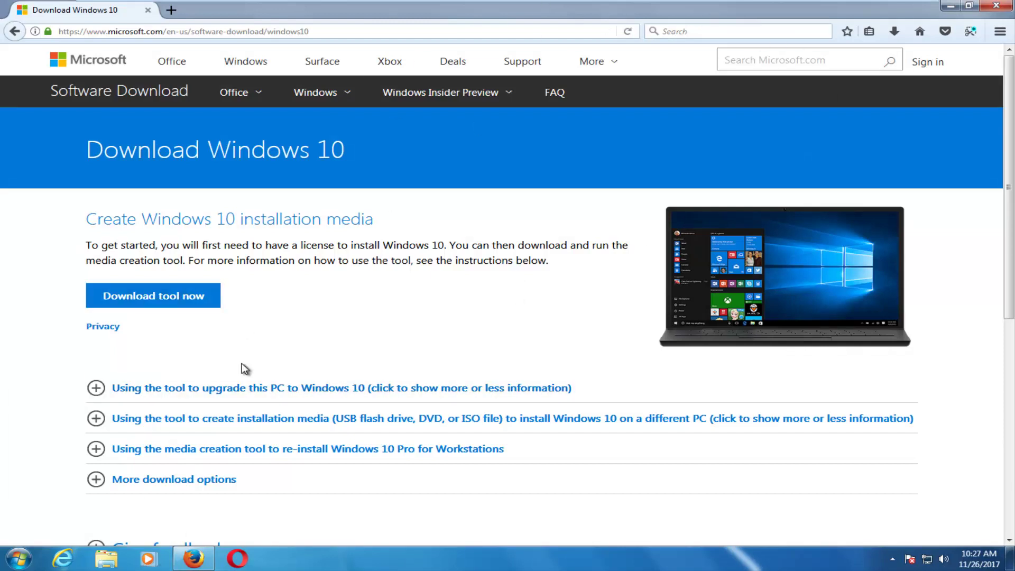
pyautogui.click(139, 299)
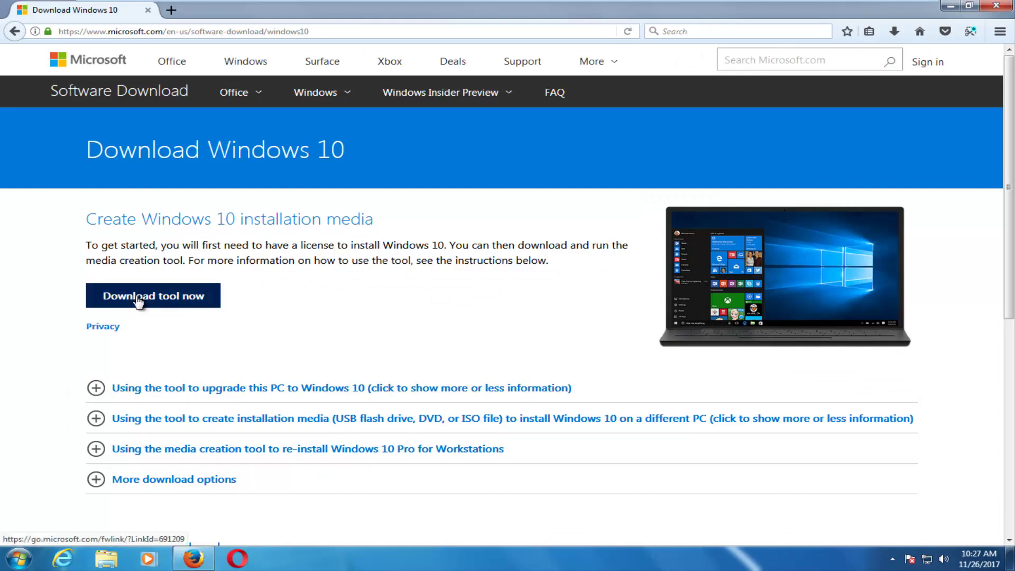
pyautogui.click(563, 322)
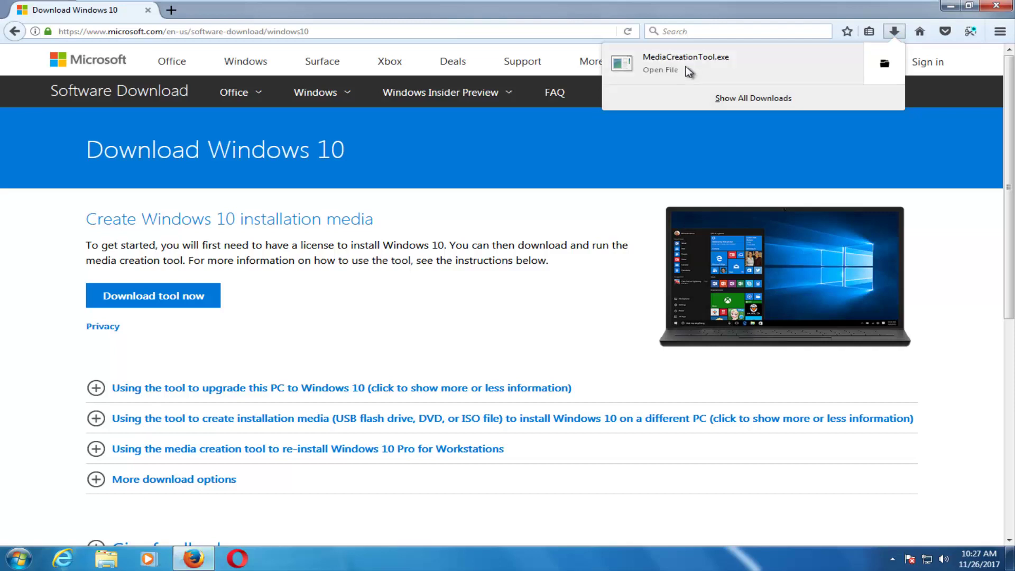
# Run MediaCreationTool.exe and approve the permission prompt so Windows 10 Setup starts.
pyautogui.click(687, 64)
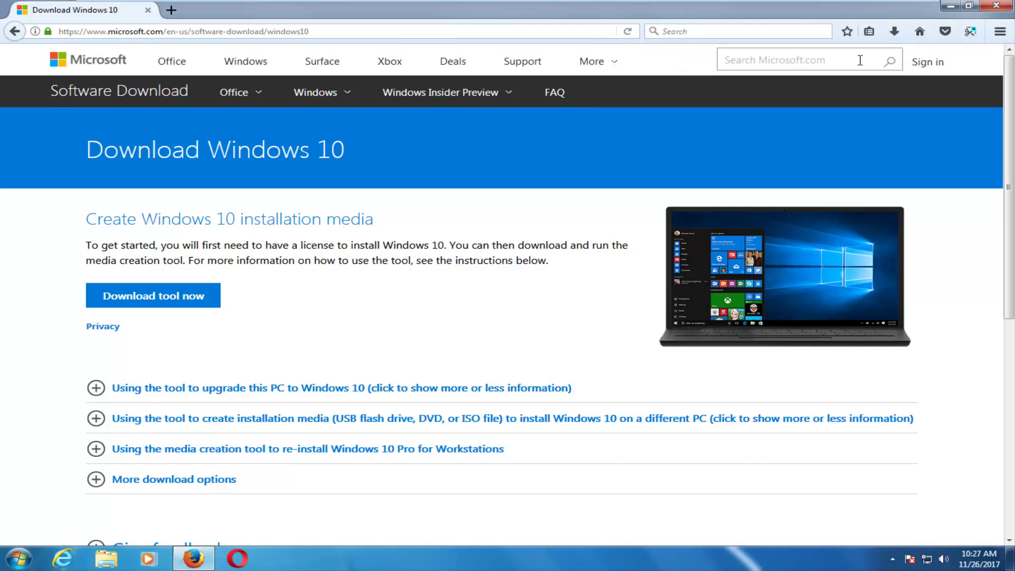
pyautogui.click(950, 6)
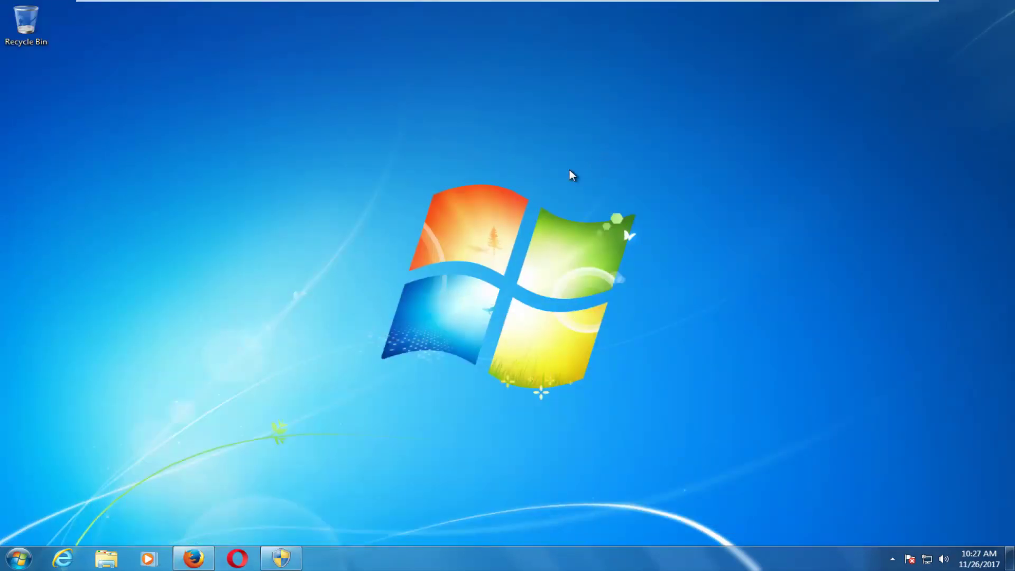
pyautogui.click(279, 556)
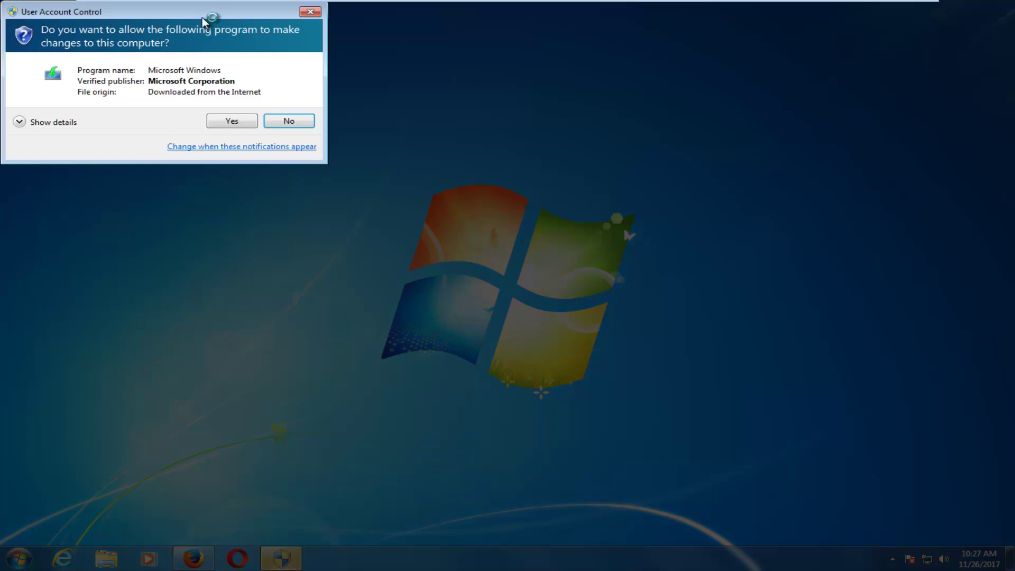
pyautogui.click(562, 302)
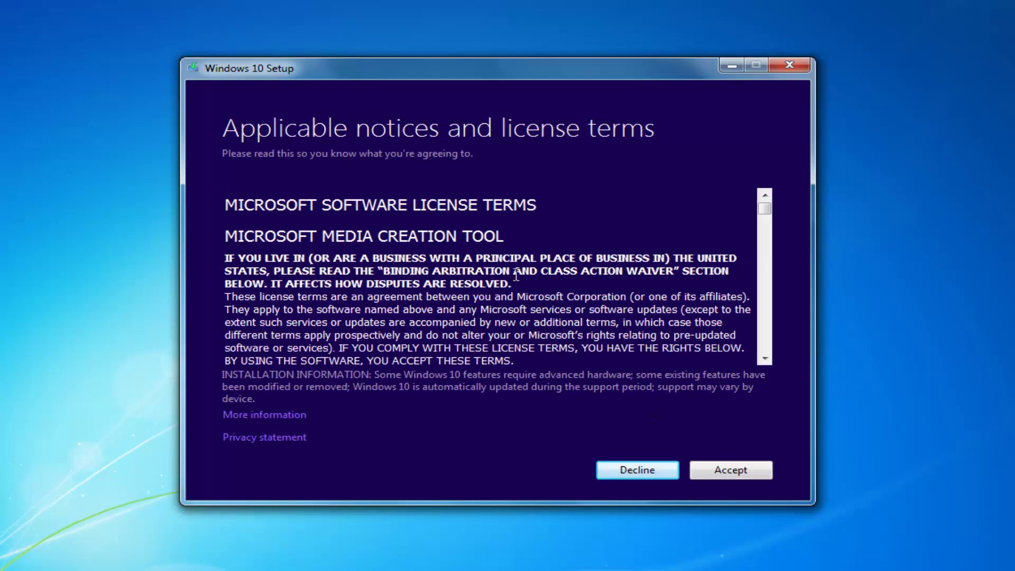
# Accept the license and choose 'Create installation media for another PC'.
pyautogui.click(719, 468)
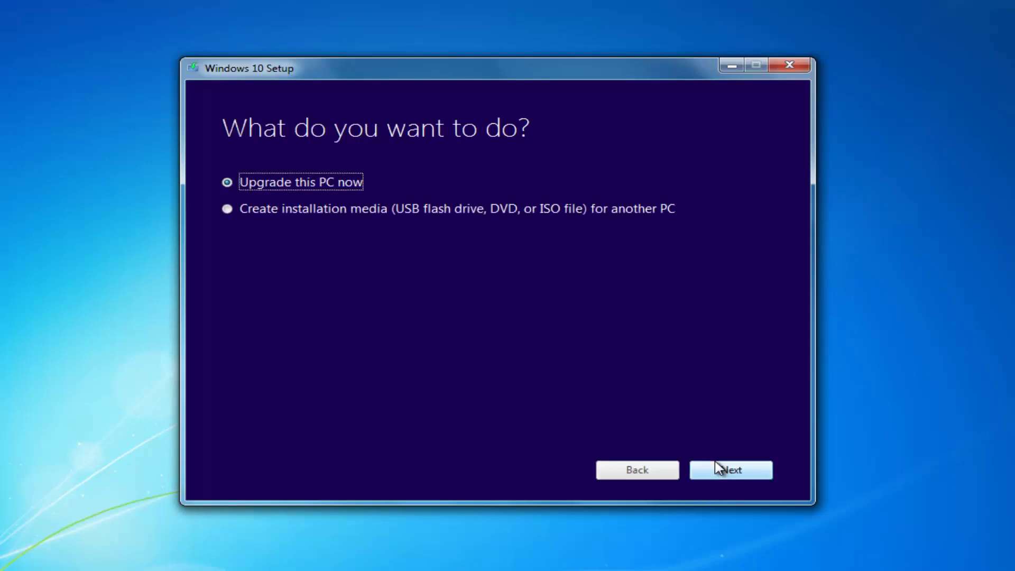
pyautogui.click(289, 210)
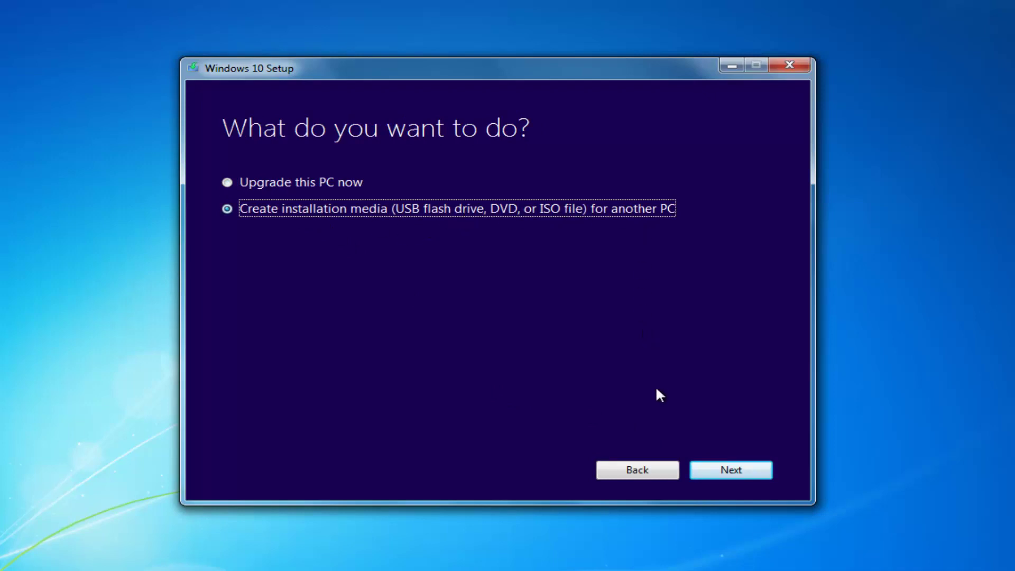
pyautogui.click(714, 468)
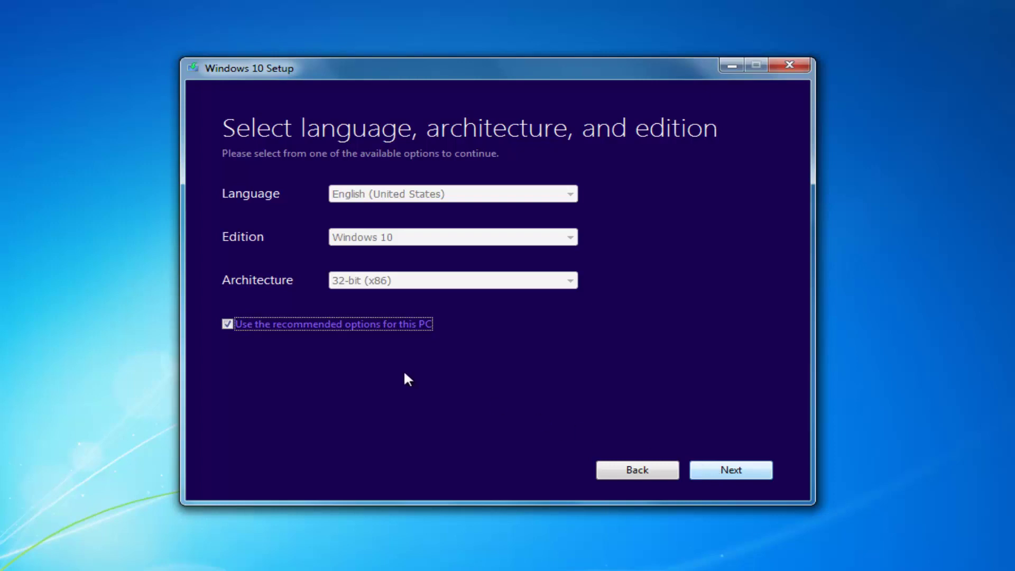
# Turn off recommended options, keeping English (United States), Windows 10, 32-bit (x86).
pyautogui.click(227, 324)
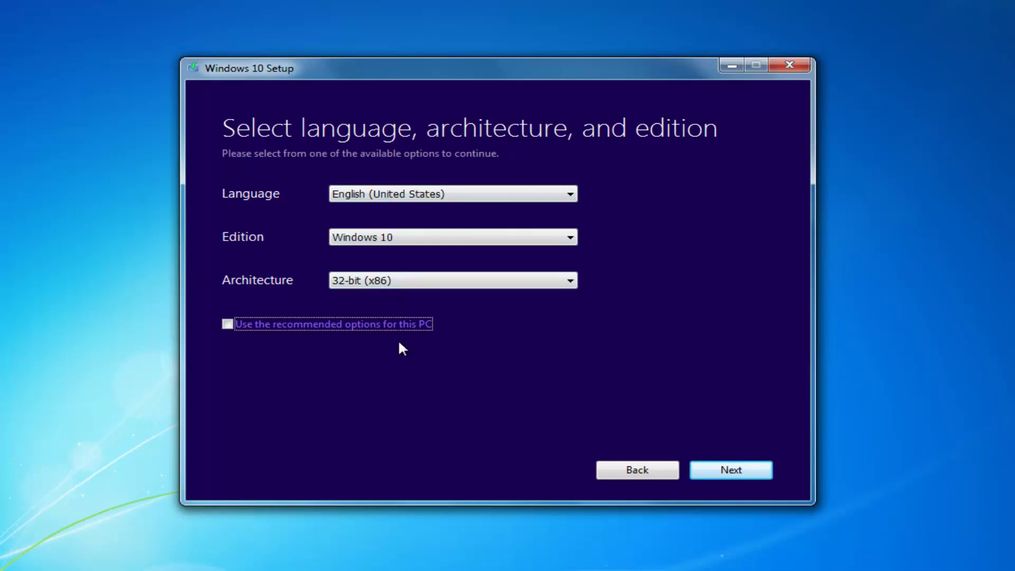
pyautogui.click(21, 153)
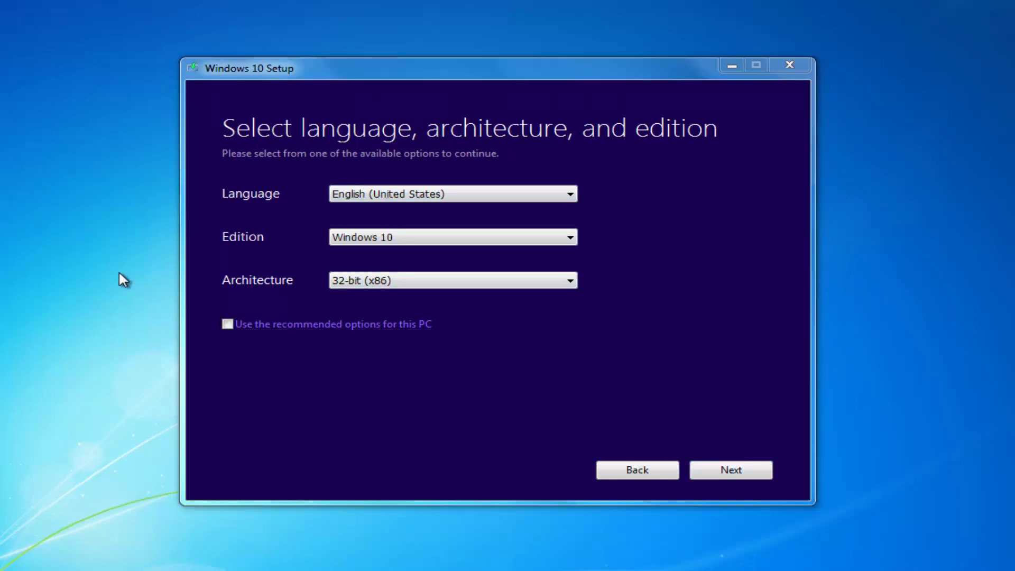
pyautogui.click(238, 325)
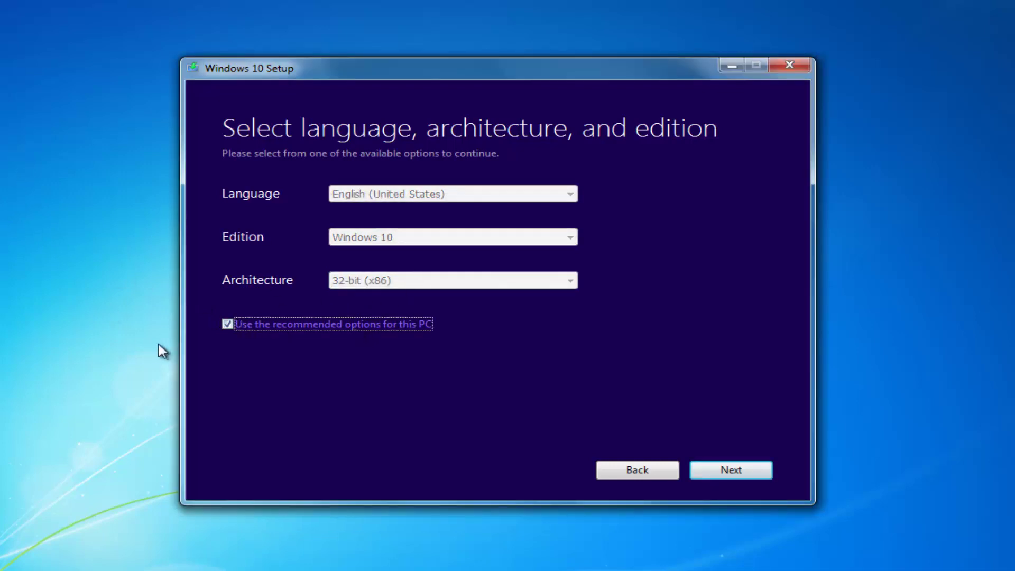
pyautogui.click(227, 324)
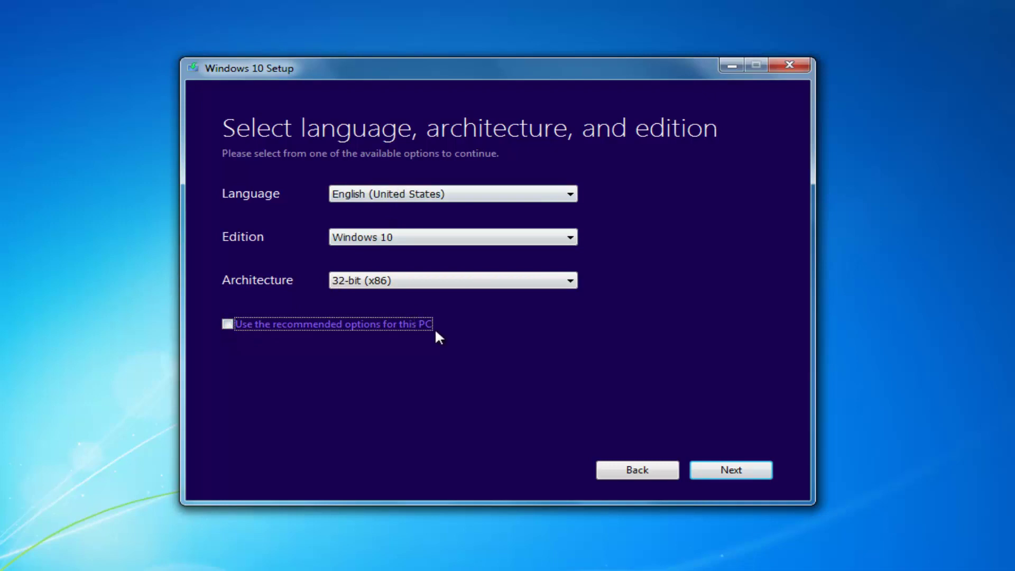
pyautogui.click(732, 469)
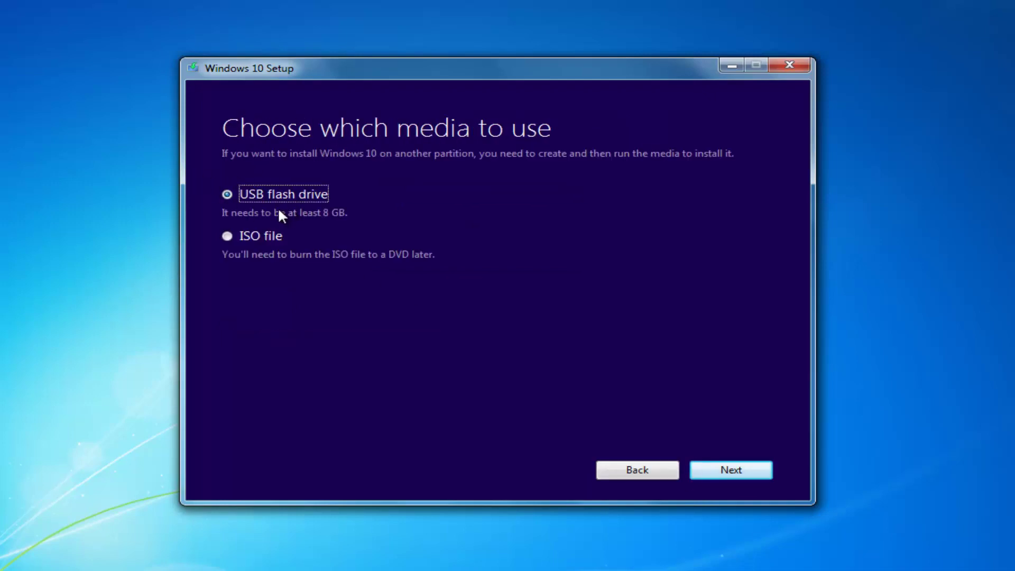
# Choose ISO file as the media type after briefly trying USB flash drive.
pyautogui.click(237, 235)
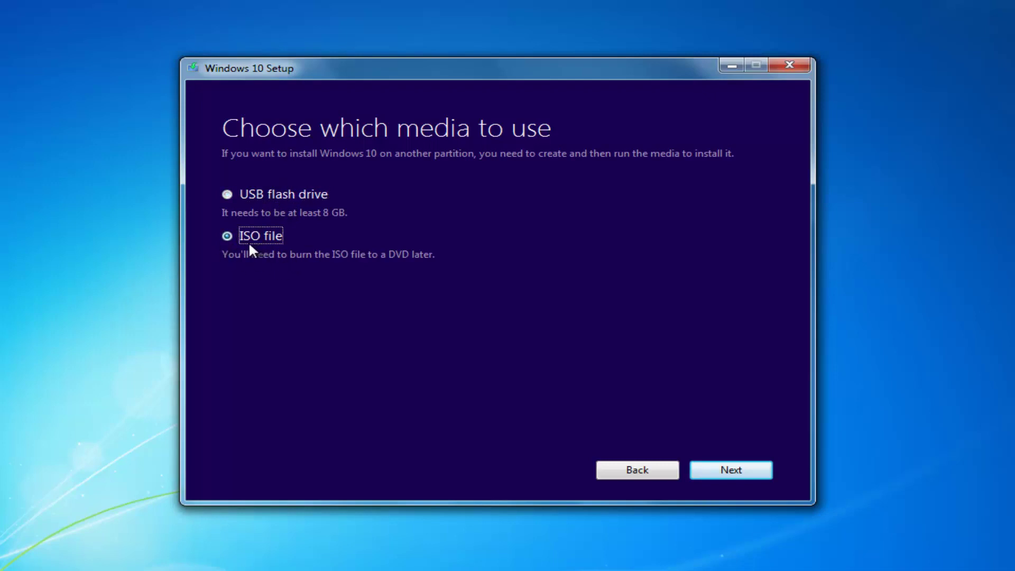
pyautogui.click(239, 197)
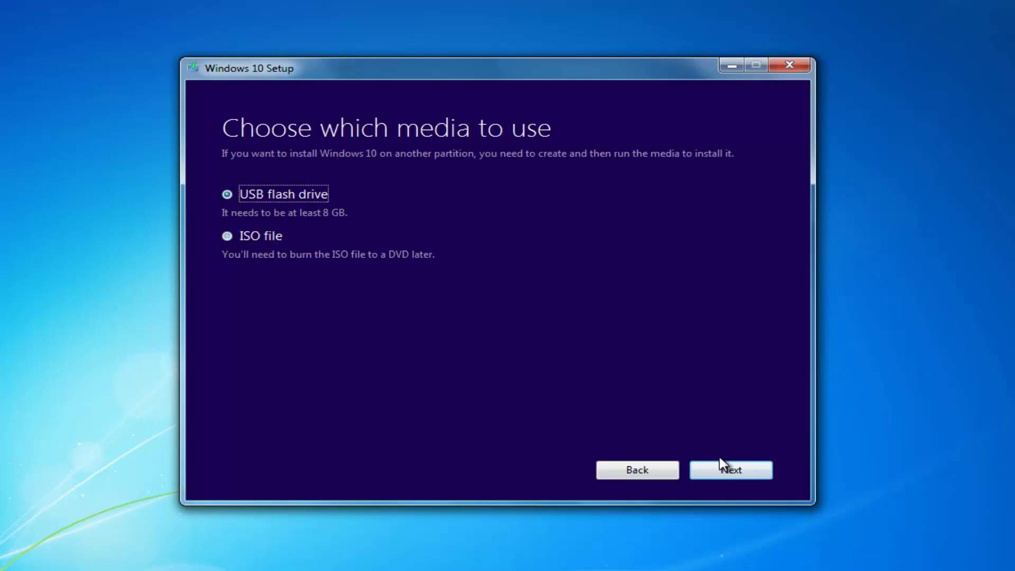
pyautogui.click(723, 471)
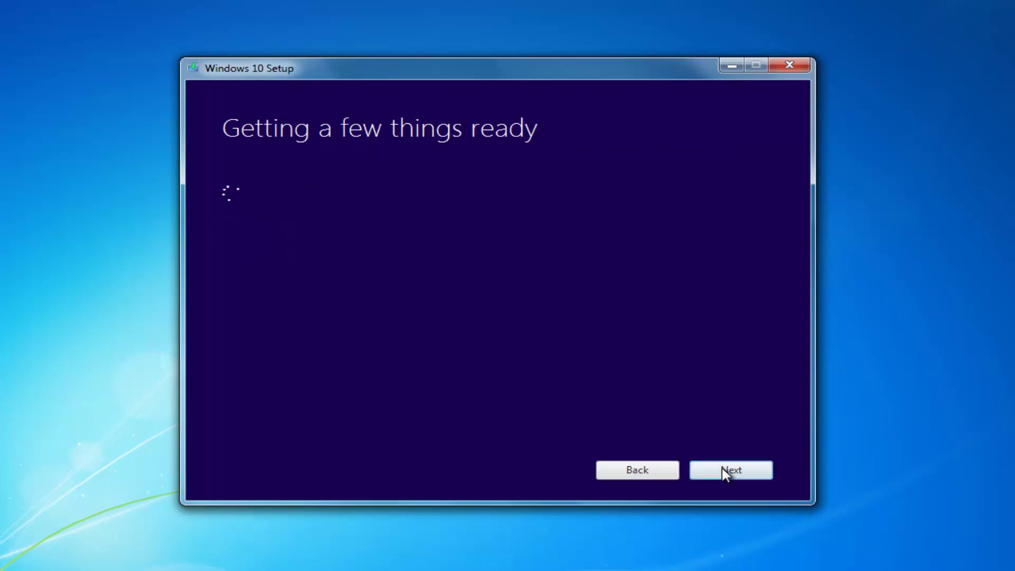
pyautogui.click(622, 472)
pyautogui.click(249, 237)
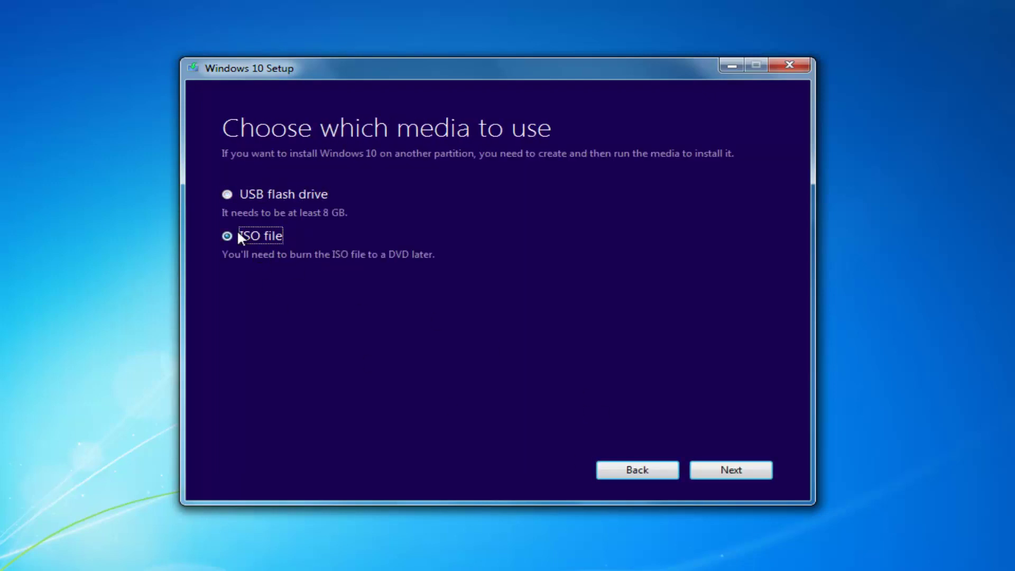
pyautogui.click(705, 474)
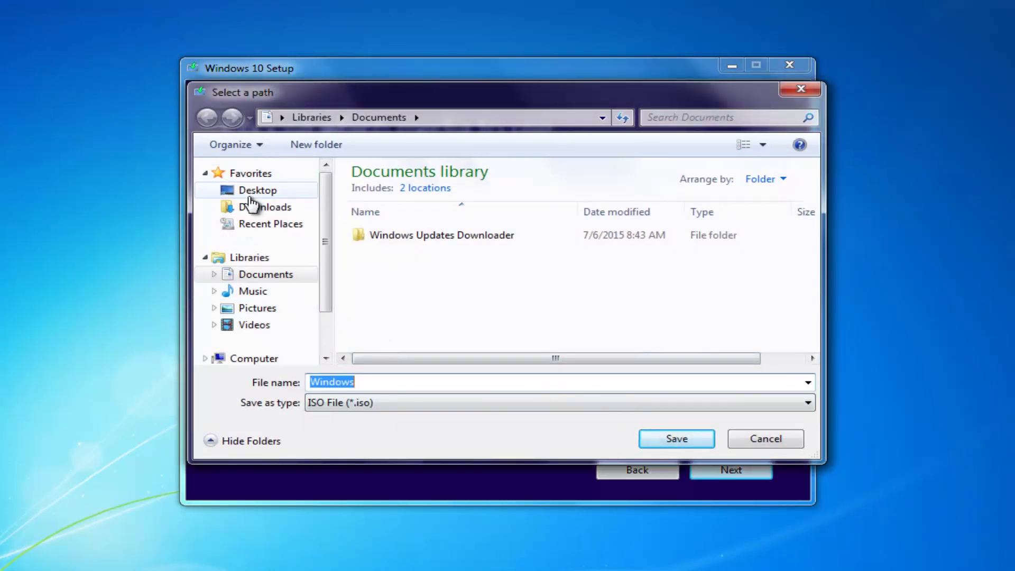
# Save the Windows ISO to the Desktop.
pyautogui.click(249, 198)
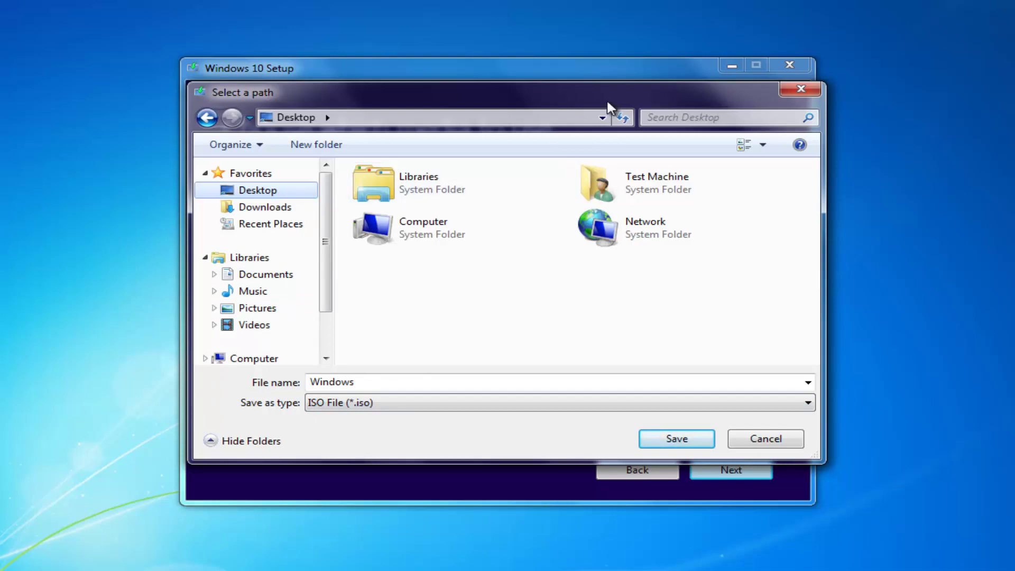
pyautogui.press('Escape')
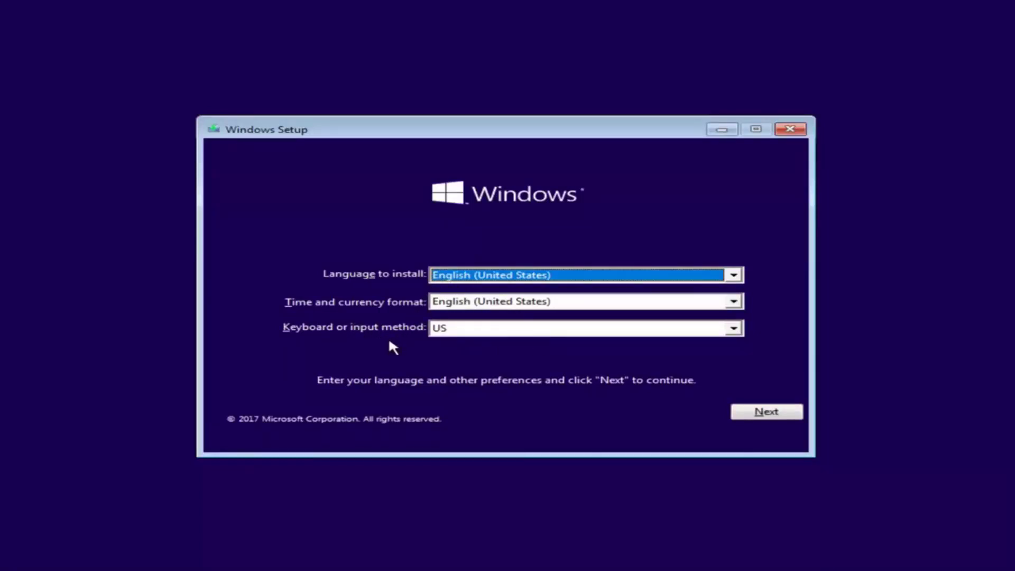
# Keep English (United States) and US keyboard, then start installing Windows.
pyautogui.click(734, 417)
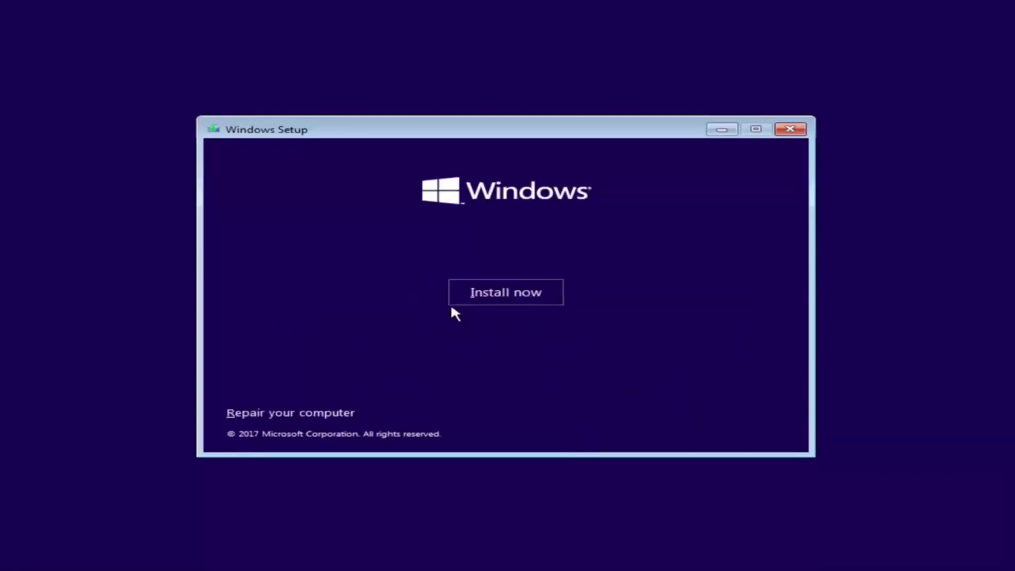
pyautogui.click(484, 295)
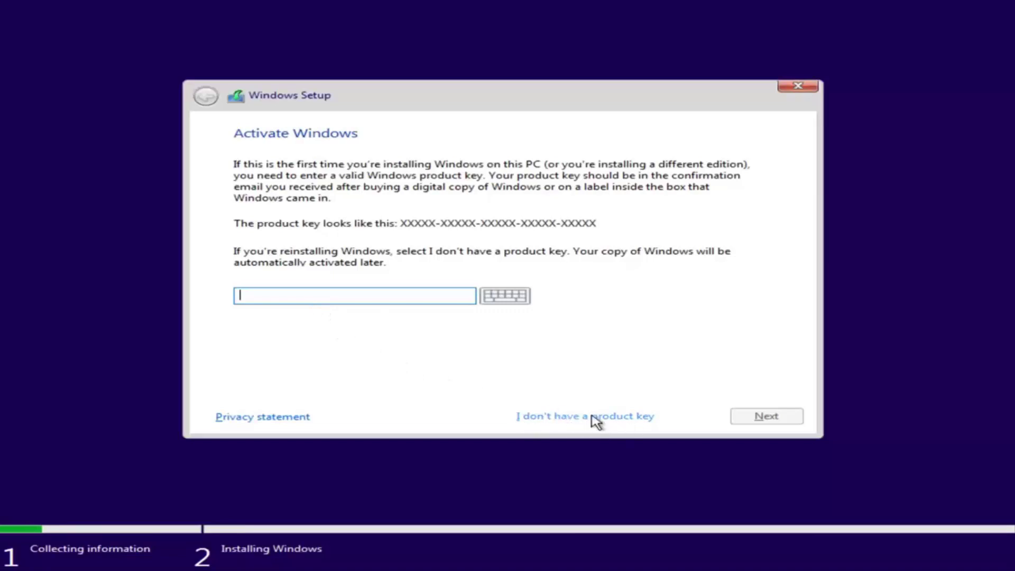
# Skip the product key and select Windows 10 Pro (x86) as the edition.
pyautogui.click(544, 416)
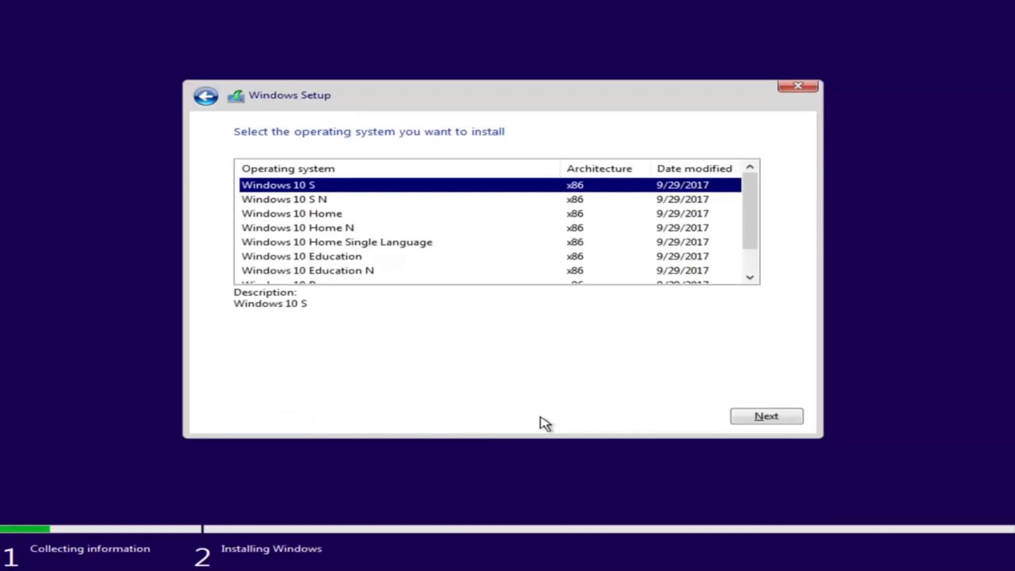
pyautogui.moveTo(745, 211); pyautogui.dragTo(356, 199)
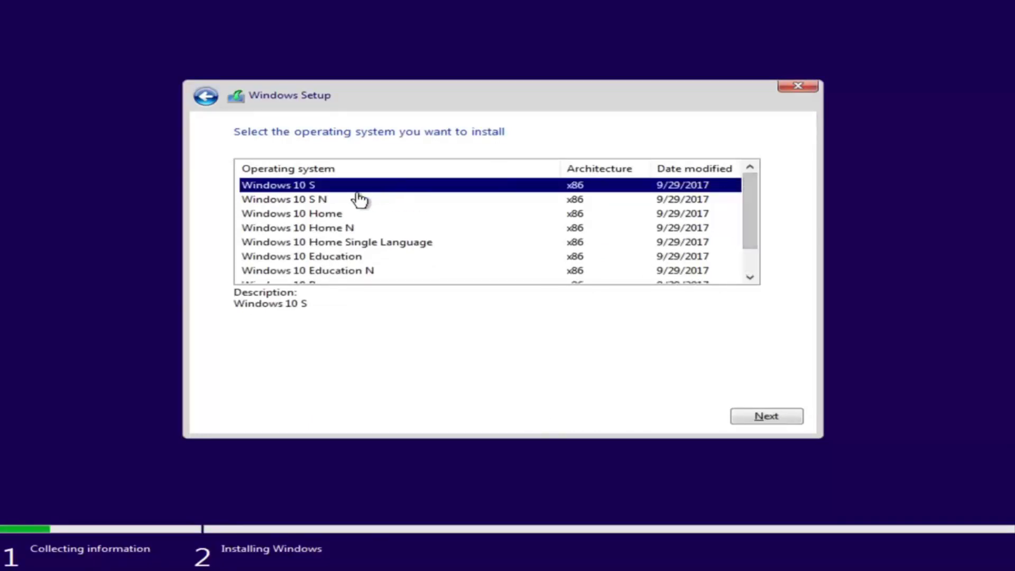
pyautogui.click(323, 214)
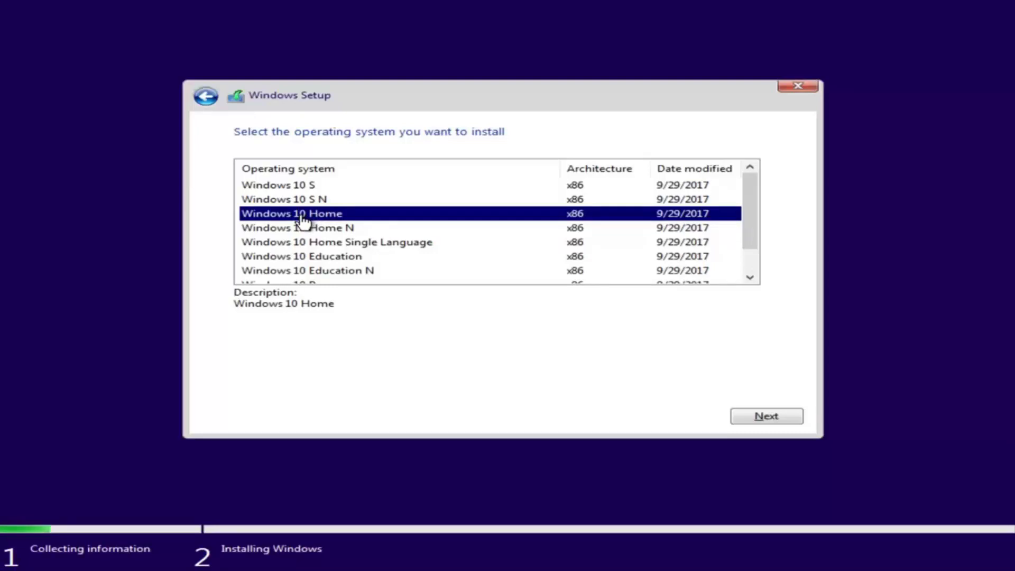
pyautogui.scroll(-1, 363, 235)
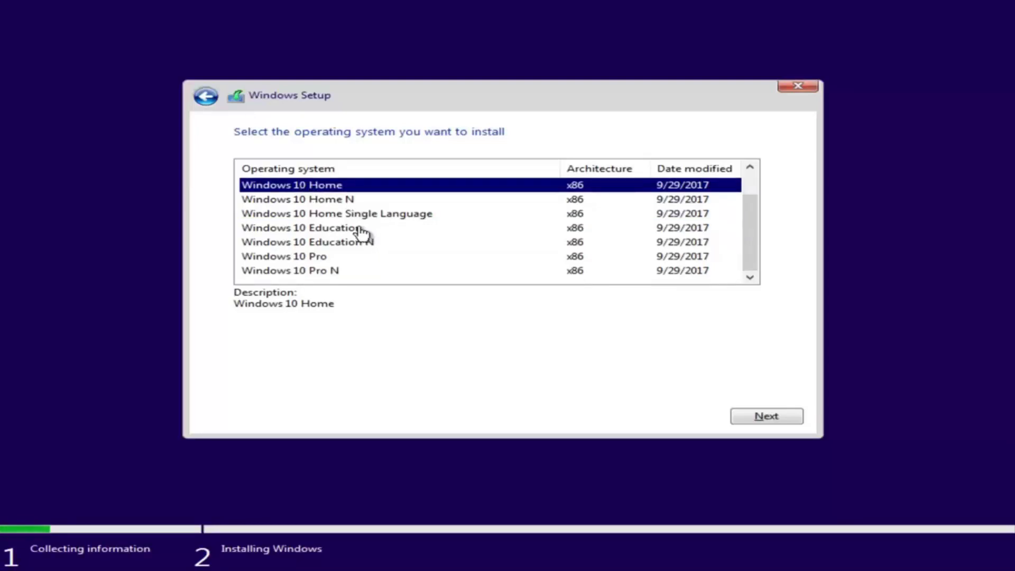
pyautogui.click(264, 259)
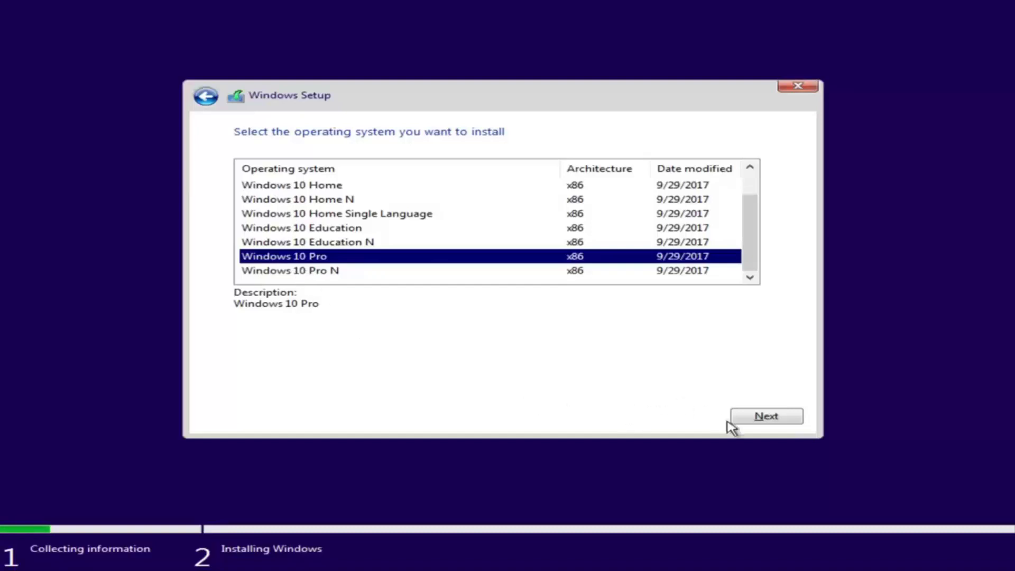
pyautogui.click(762, 415)
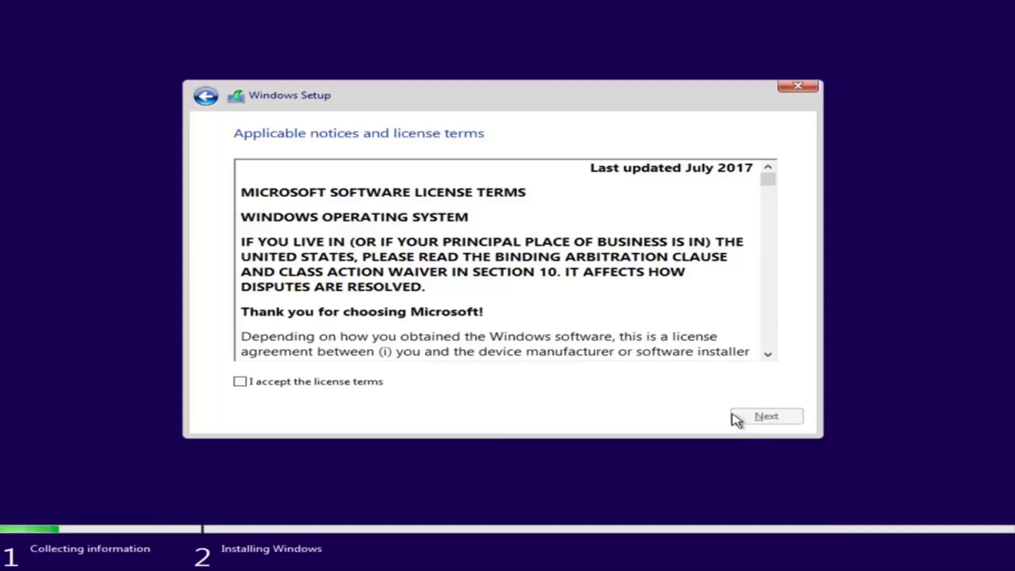
# Tick 'I accept the license terms' and continue to the installation type choice.
pyautogui.click(239, 381)
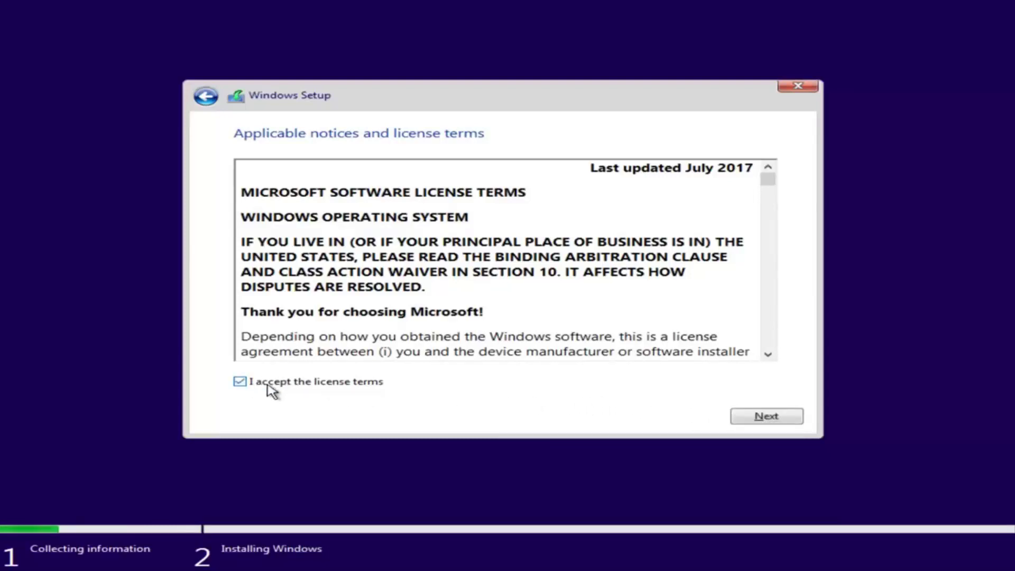
pyautogui.moveTo(771, 181)
pyautogui.mouseDown()
pyautogui.moveTo(768, 224)
pyautogui.moveTo(769, 179)
pyautogui.mouseUp()
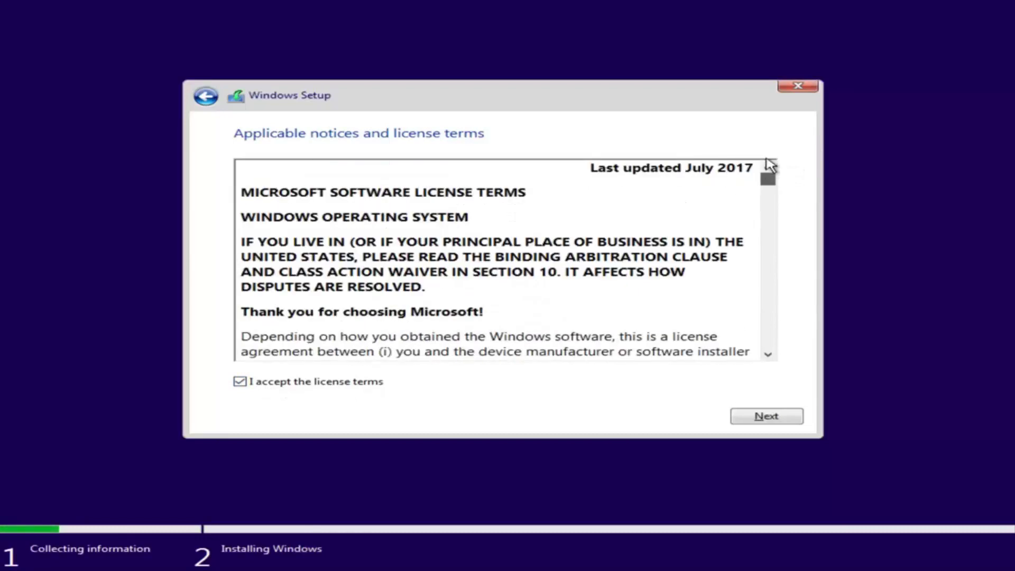
pyautogui.click(762, 420)
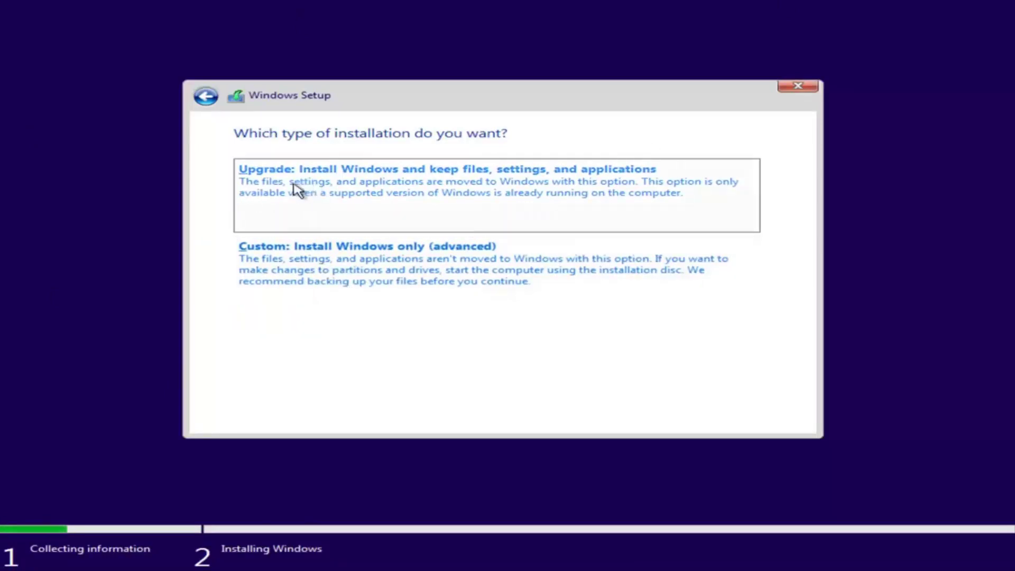
# Choose a custom Windows-only install onto Drive 0's 25.0 GB unallocated space.
pyautogui.click(303, 284)
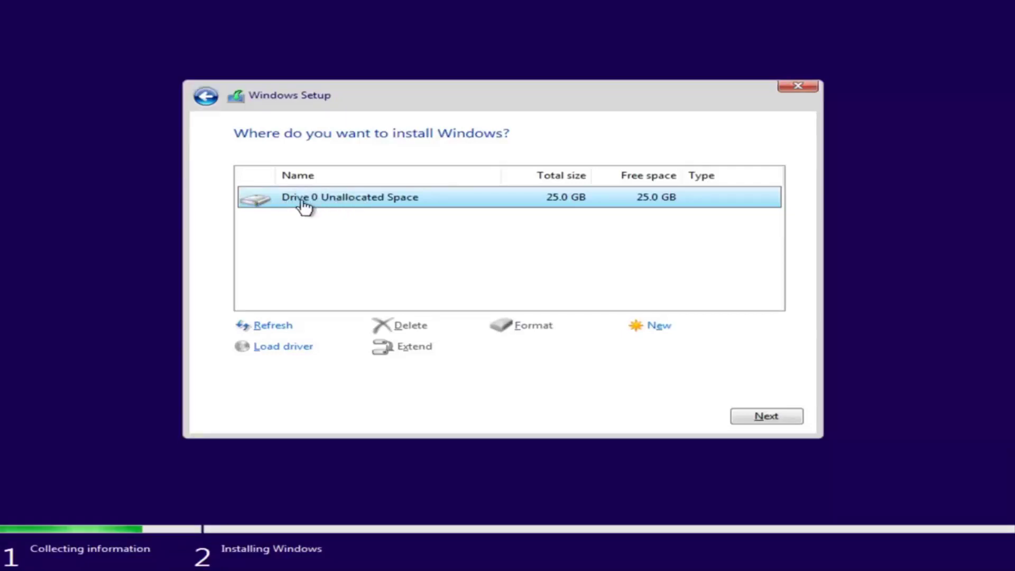
pyautogui.click(766, 415)
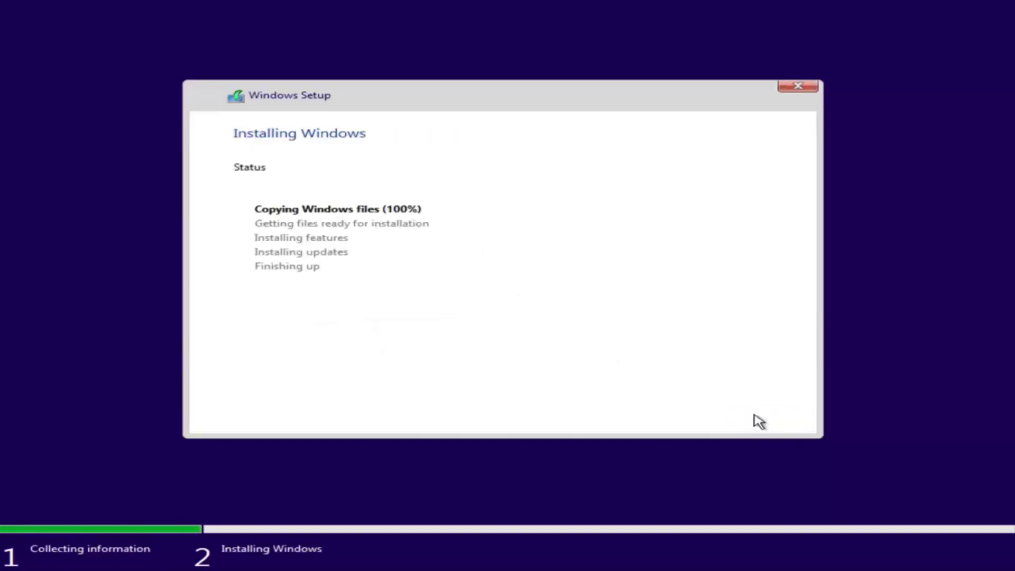
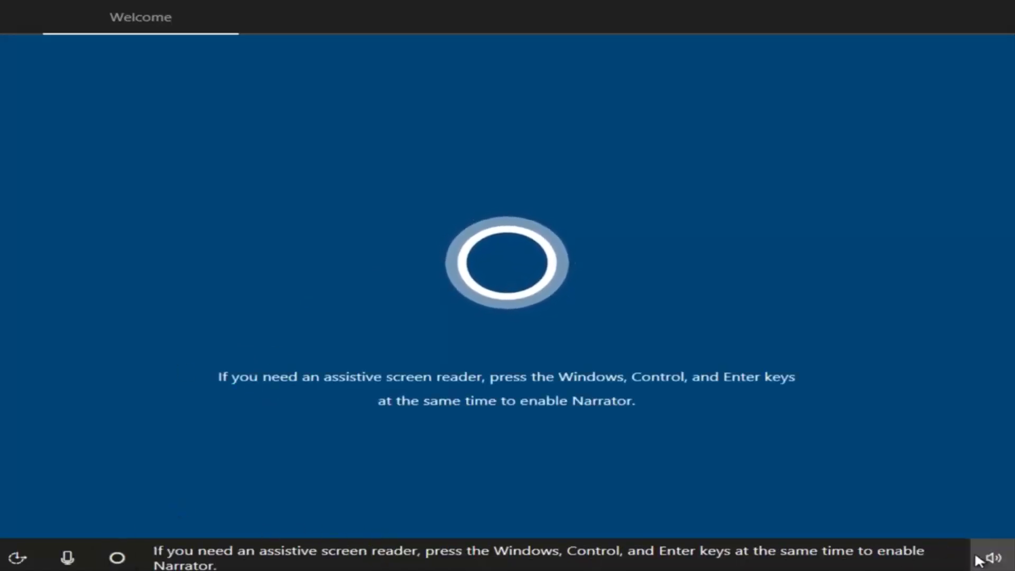
# Unmute the setup narration, confirm United States as the region, and keep the US keyboard layout.
pyautogui.click(994, 559)
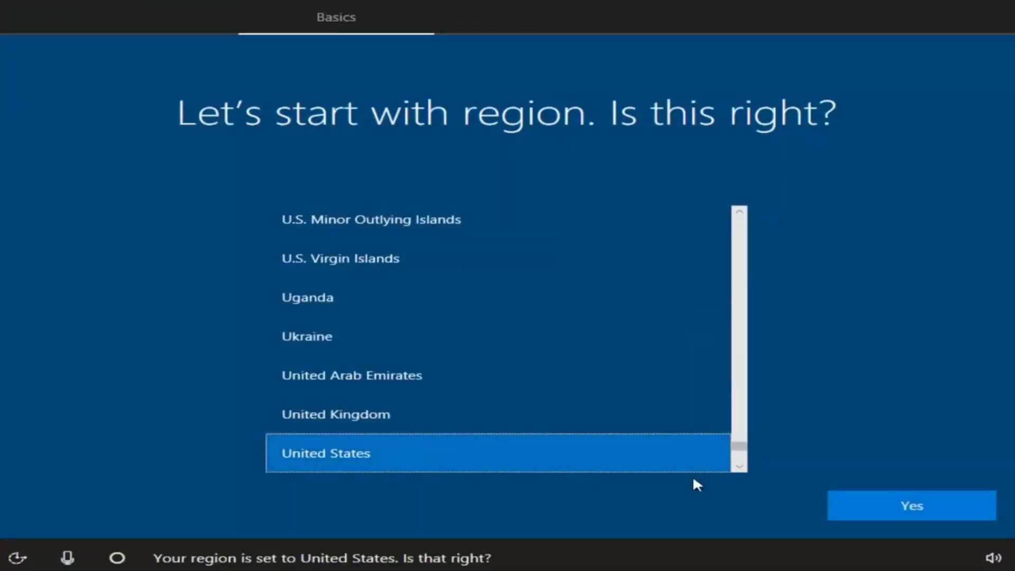
pyautogui.click(884, 505)
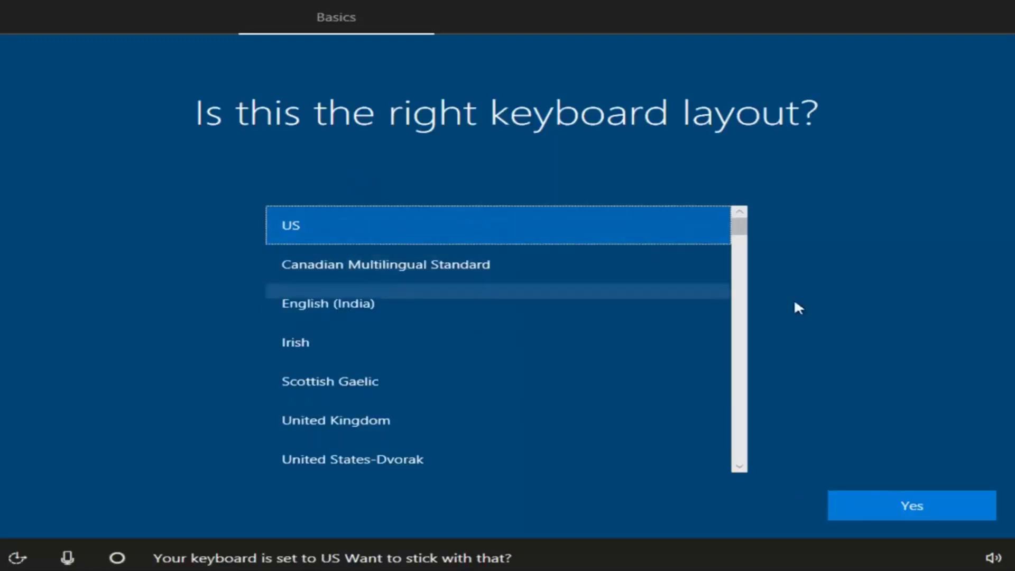
pyautogui.moveTo(740, 226)
pyautogui.mouseDown()
pyautogui.moveTo(742, 305)
pyautogui.moveTo(740, 216)
pyautogui.mouseUp()
pyautogui.click(892, 506)
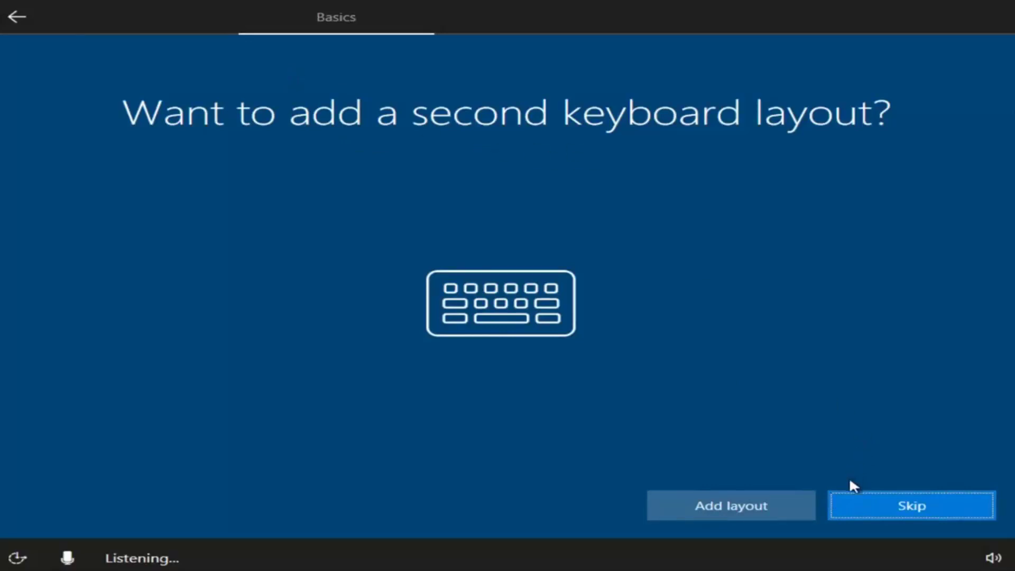
# Skip adding a second keyboard layout.
pyautogui.click(905, 506)
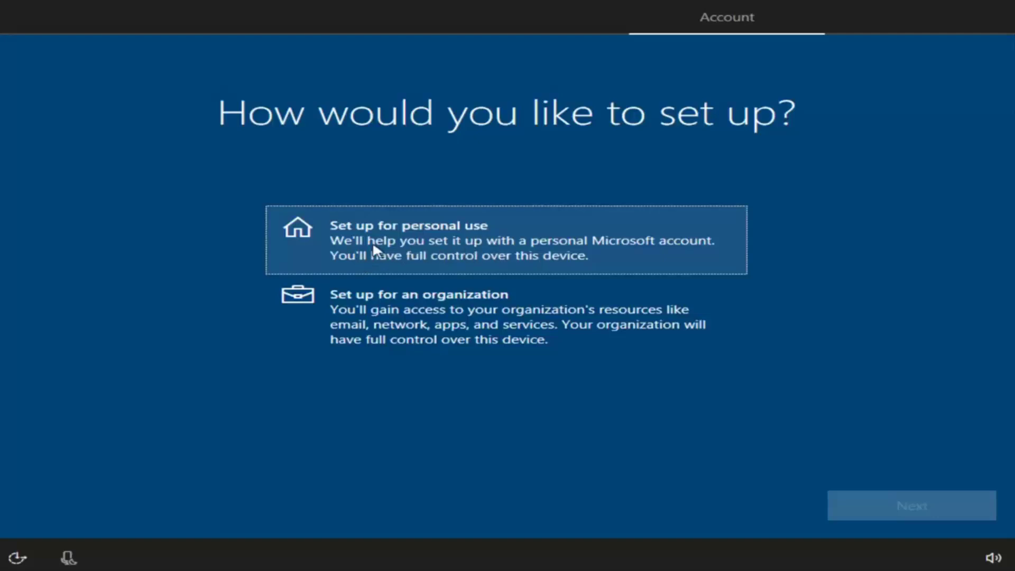
# Choose personal use, pick Offline account, and decline signing in with Microsoft instead.
pyautogui.click(373, 242)
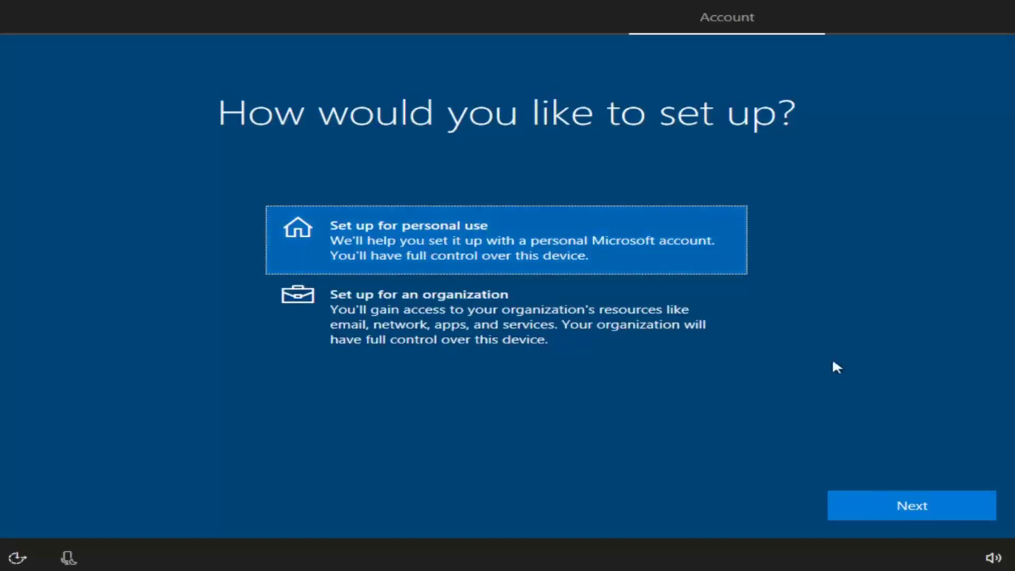
pyautogui.click(872, 508)
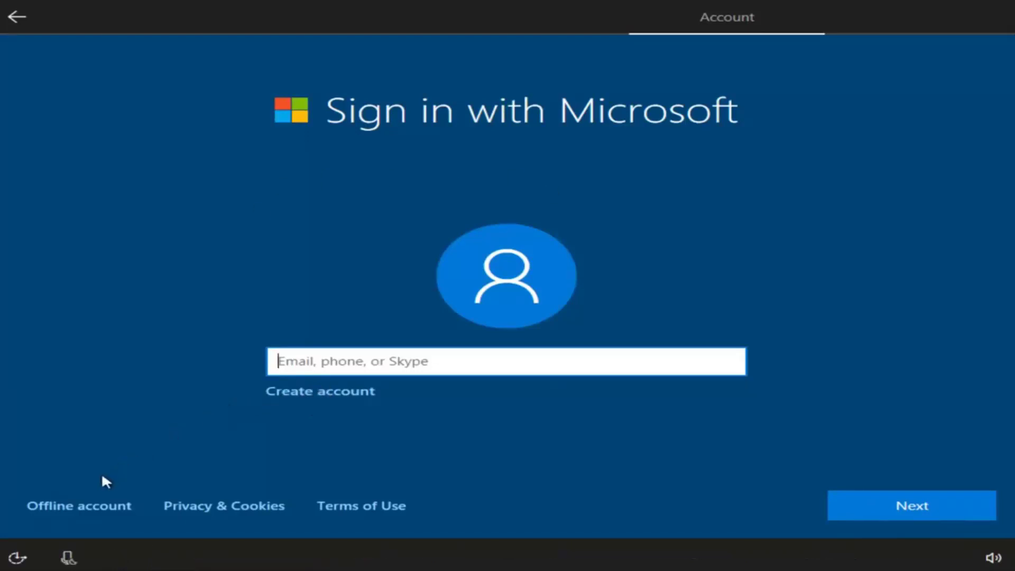
pyautogui.click(64, 517)
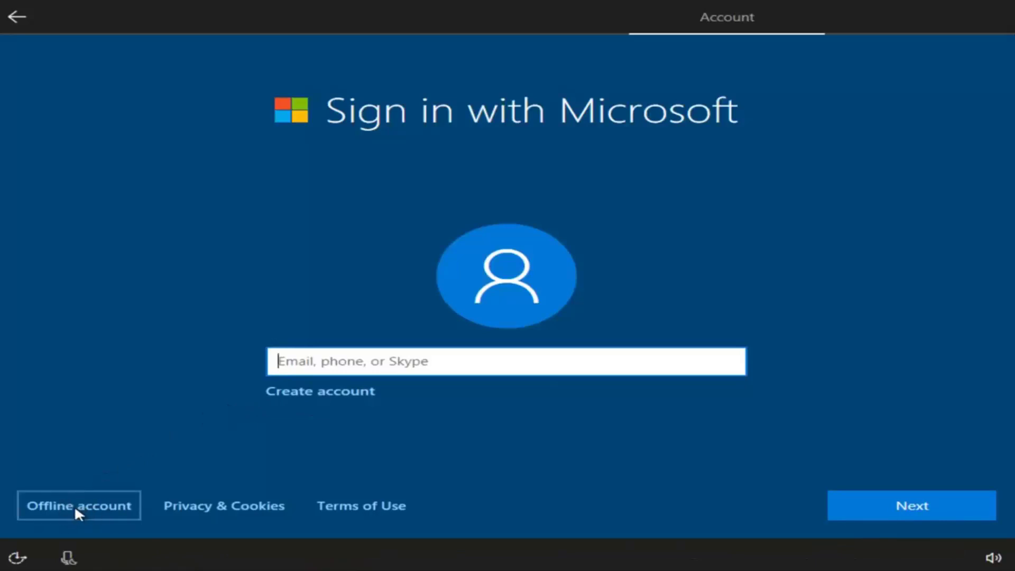
pyautogui.click(75, 509)
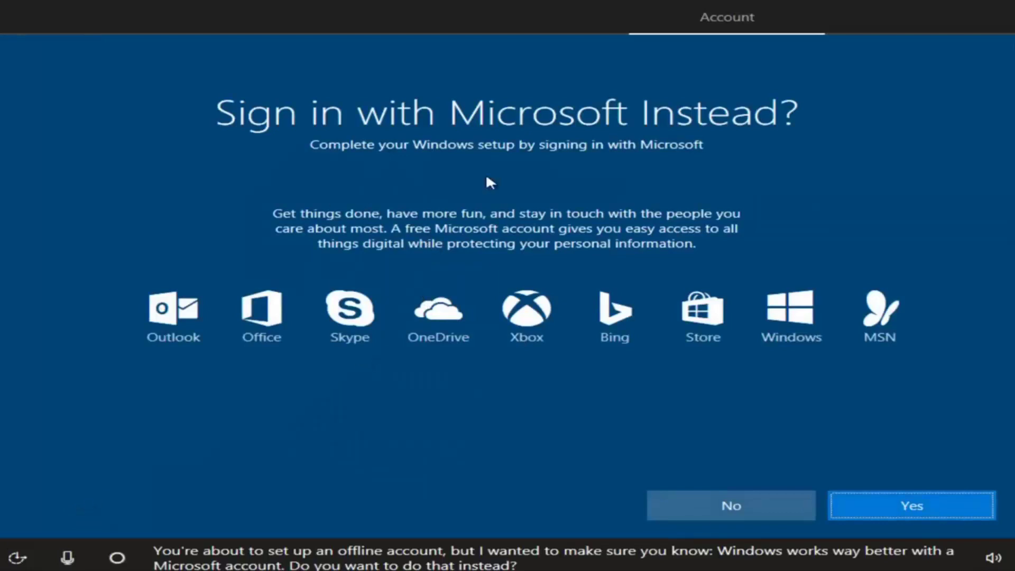
pyautogui.click(706, 506)
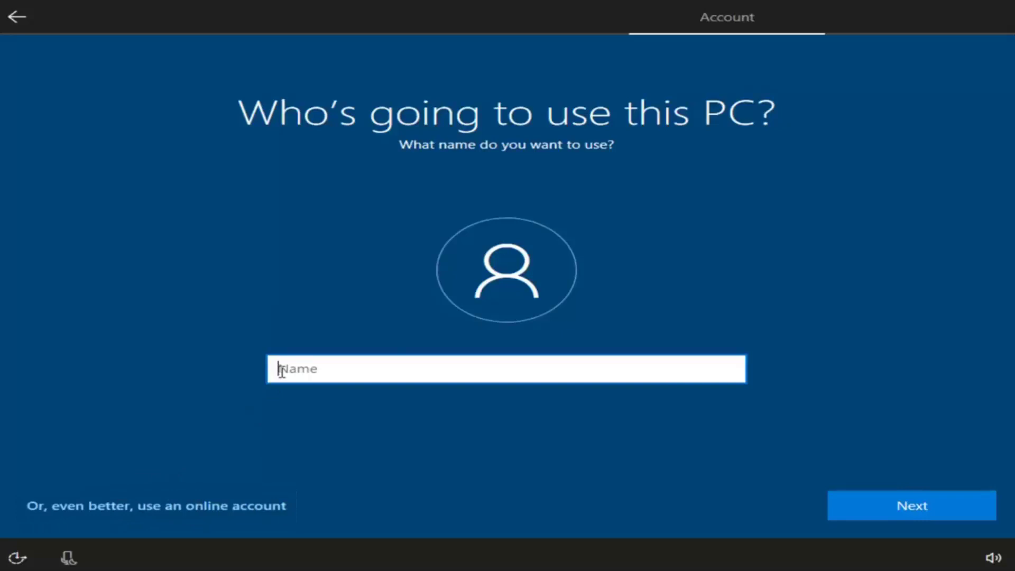
# Replace the trial entry with the user's full name as the account name and submit it.
pyautogui.write('John Smith')
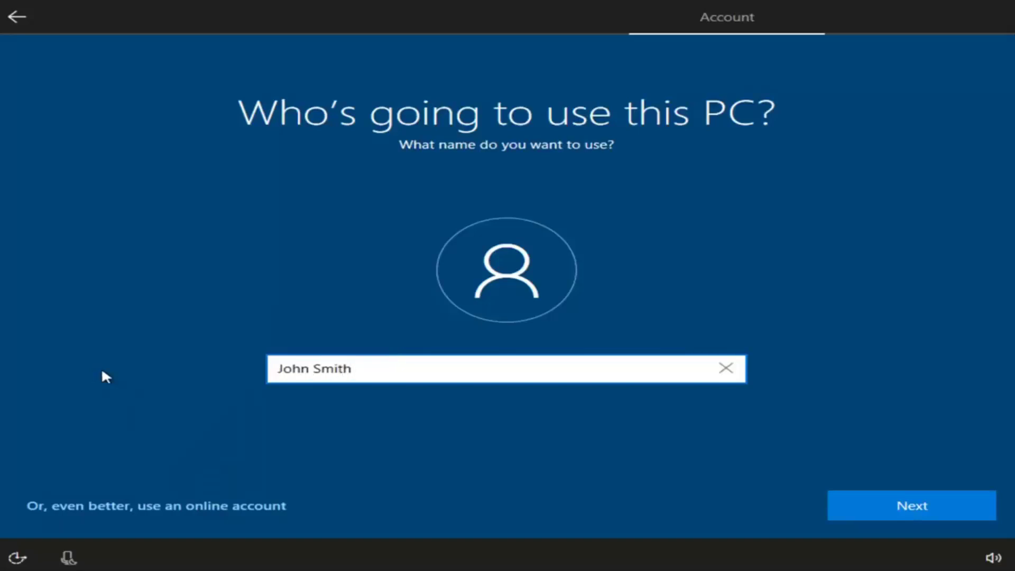
pyautogui.click(878, 510)
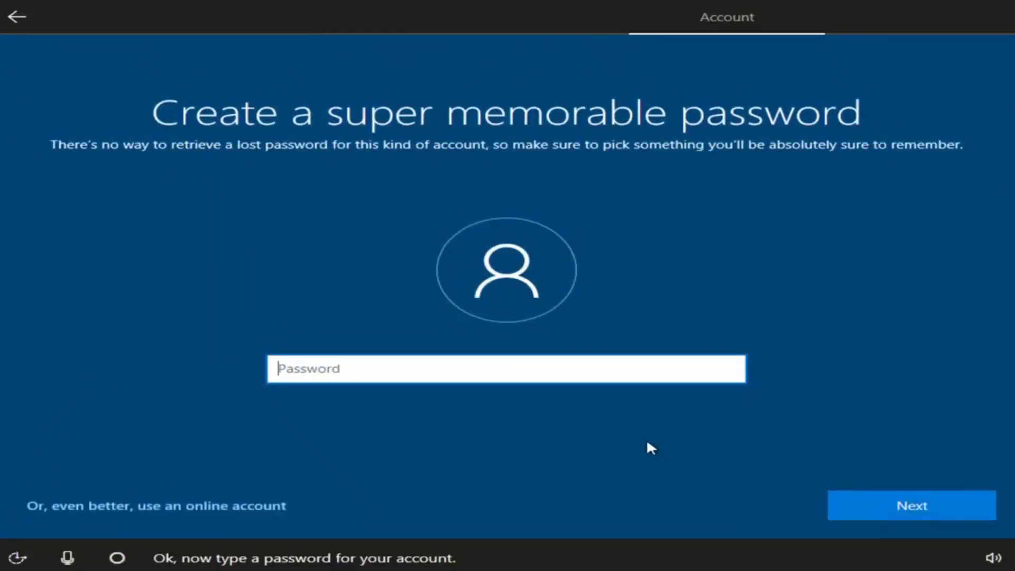
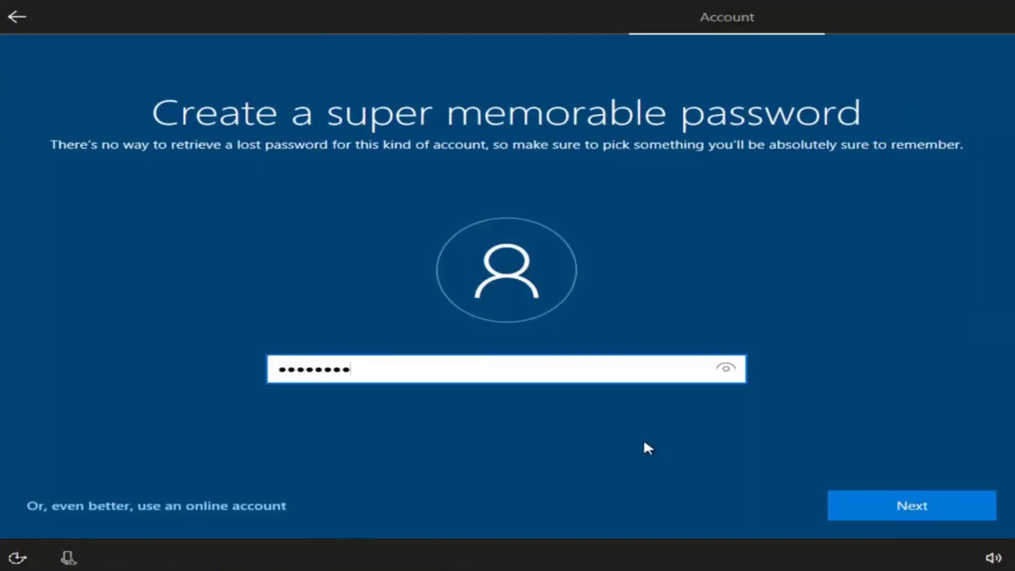
# Set the local account password, then re-enter it to confirm.
pyautogui.hotkey('ctrl', 'a')
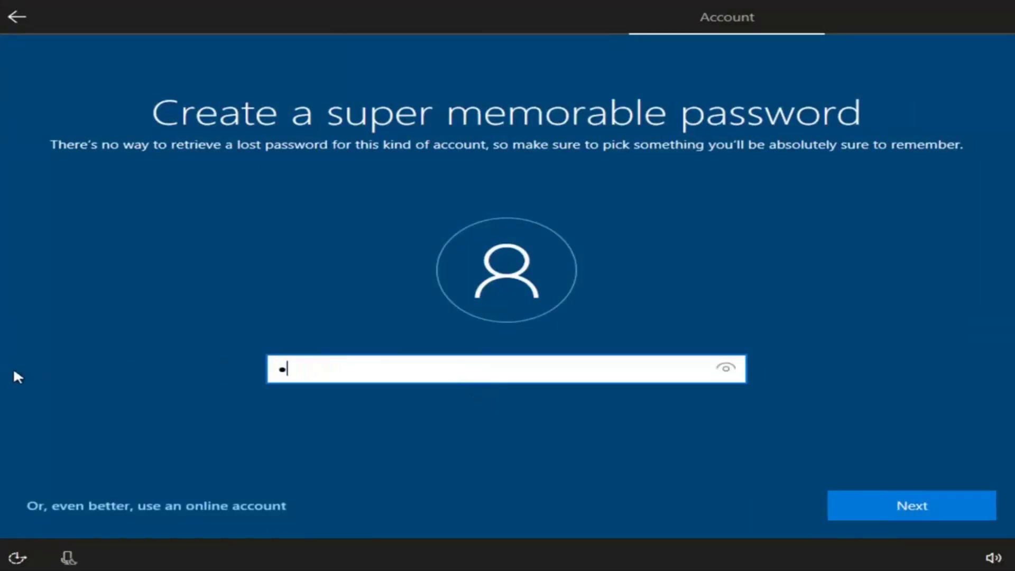
pyautogui.hotkey('ctrl', 'a')
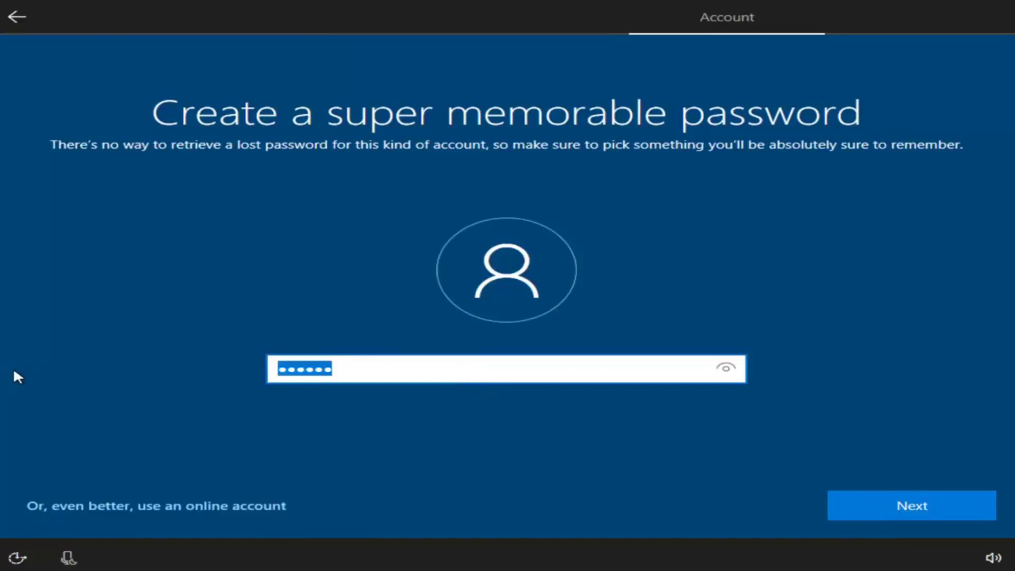
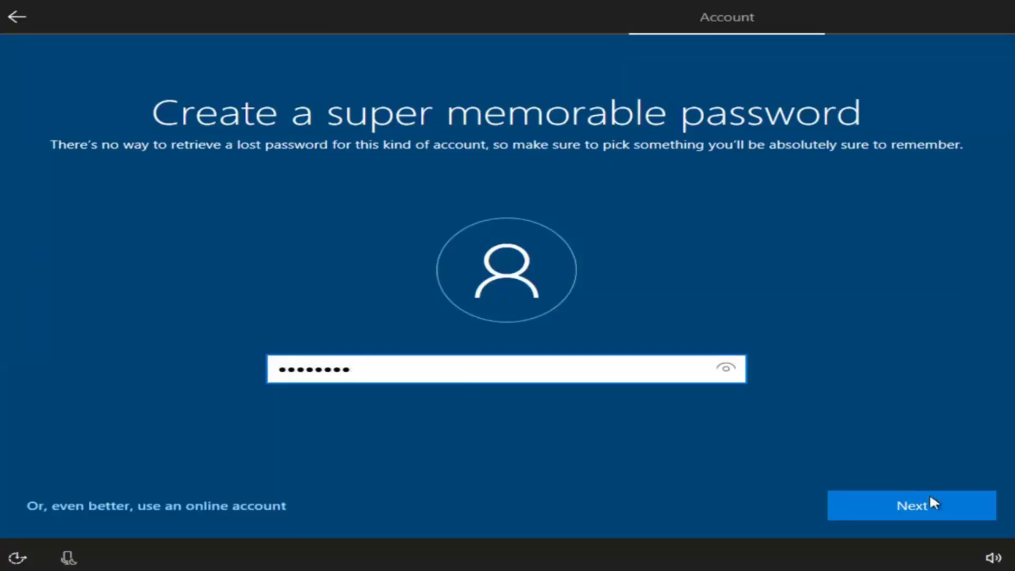
pyautogui.click(932, 503)
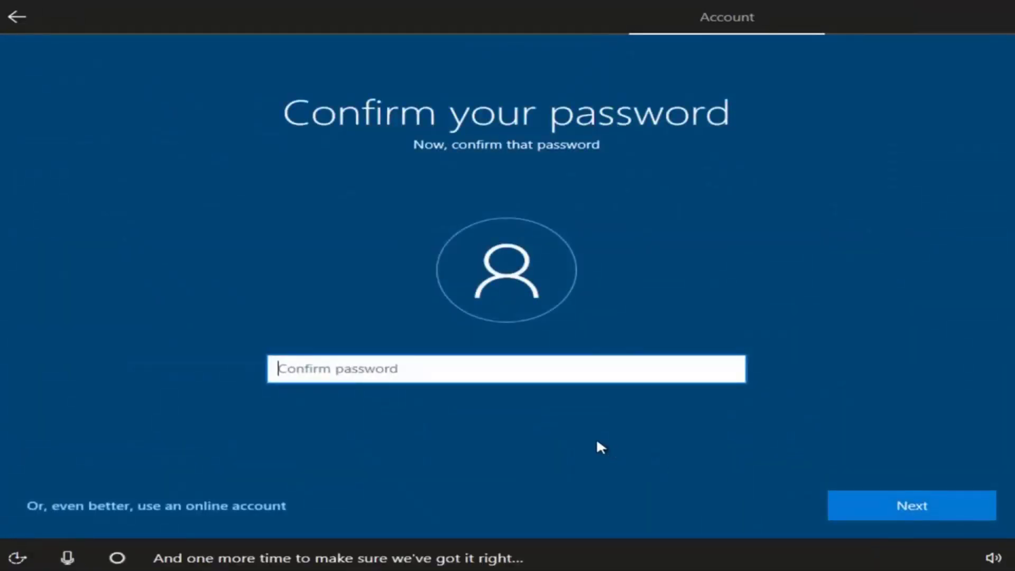
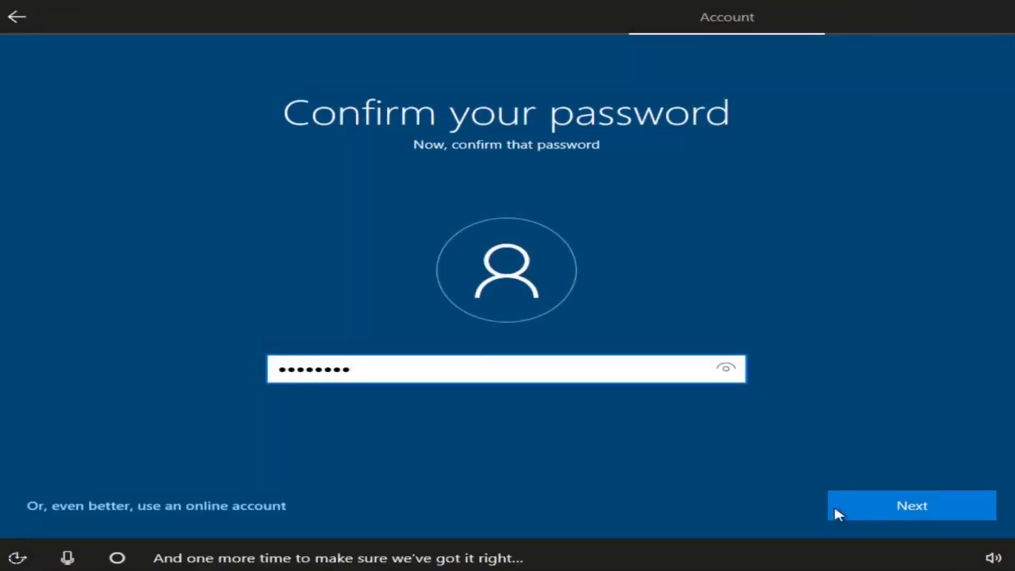
pyautogui.click(835, 510)
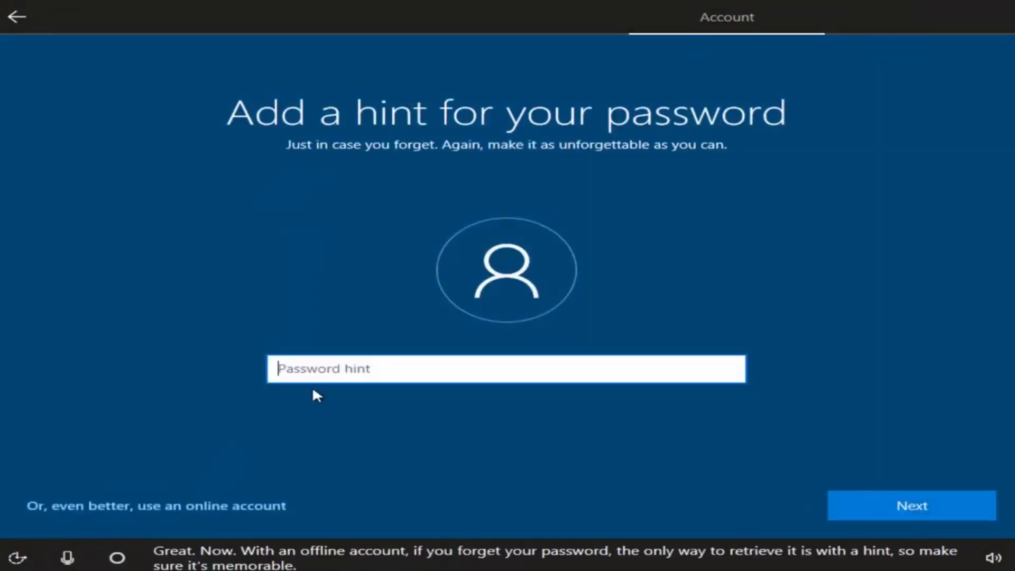
# Replace the rejected hint with one that doesn't contain the password and submit it.
pyautogui.write('password')
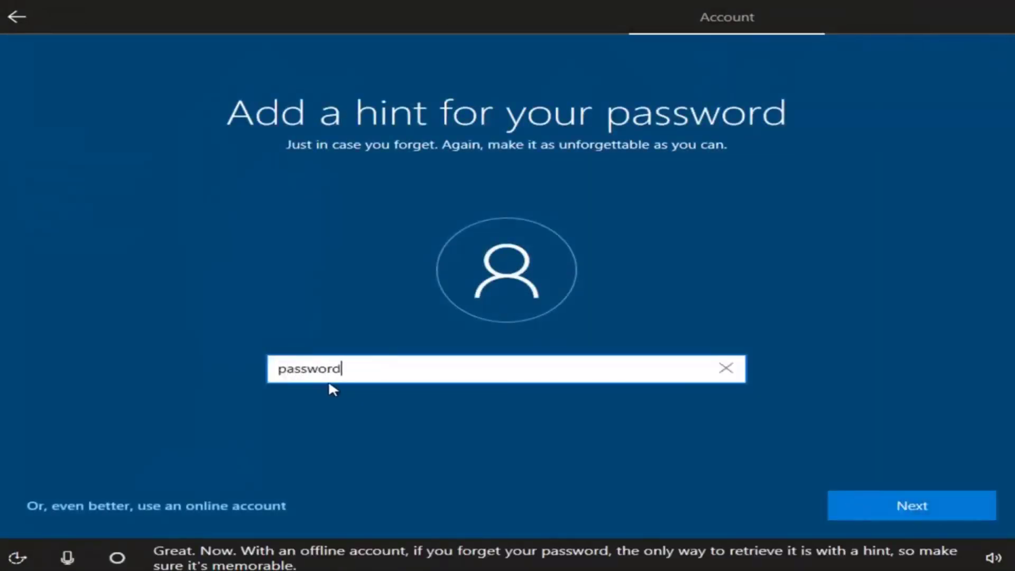
pyautogui.click(881, 509)
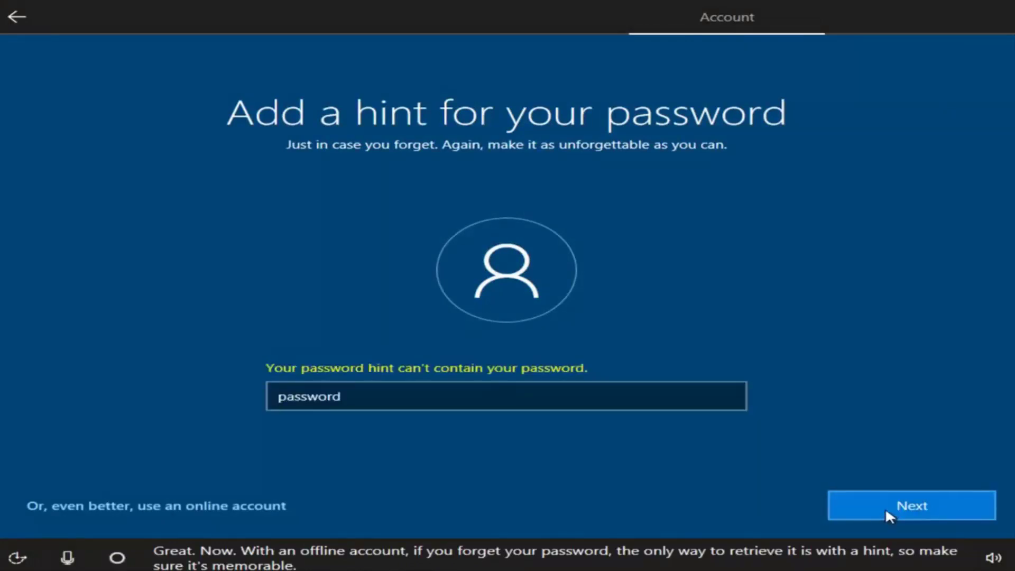
pyautogui.click(365, 390)
pyautogui.write('1')
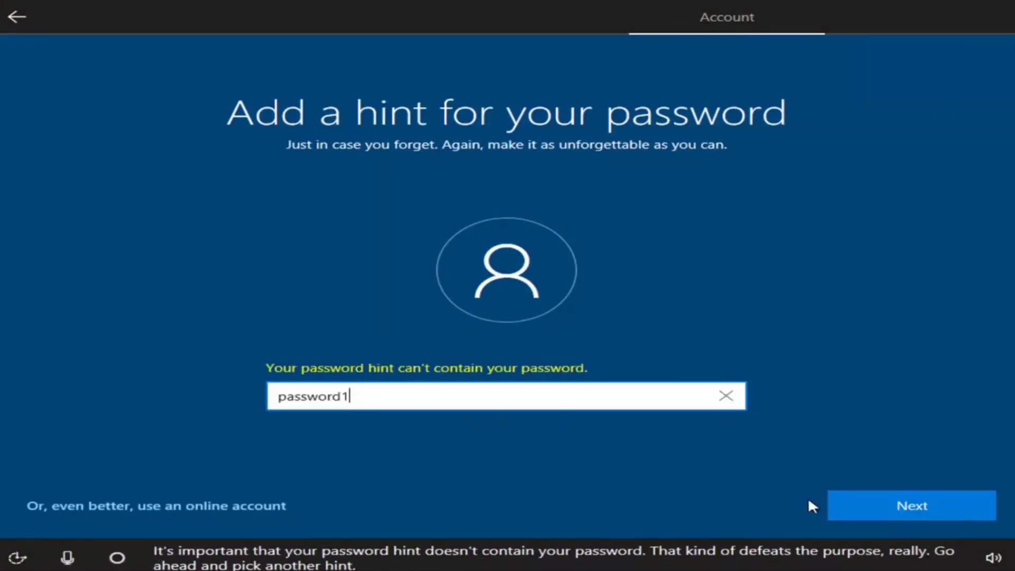
pyautogui.click(840, 504)
pyautogui.write('pass')
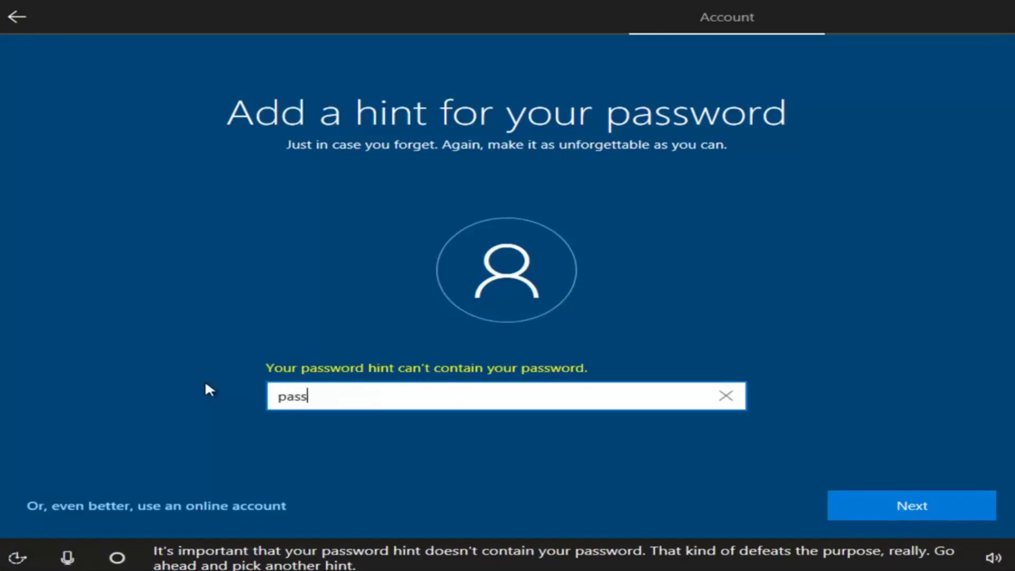
pyautogui.write('-word')
pyautogui.click(920, 515)
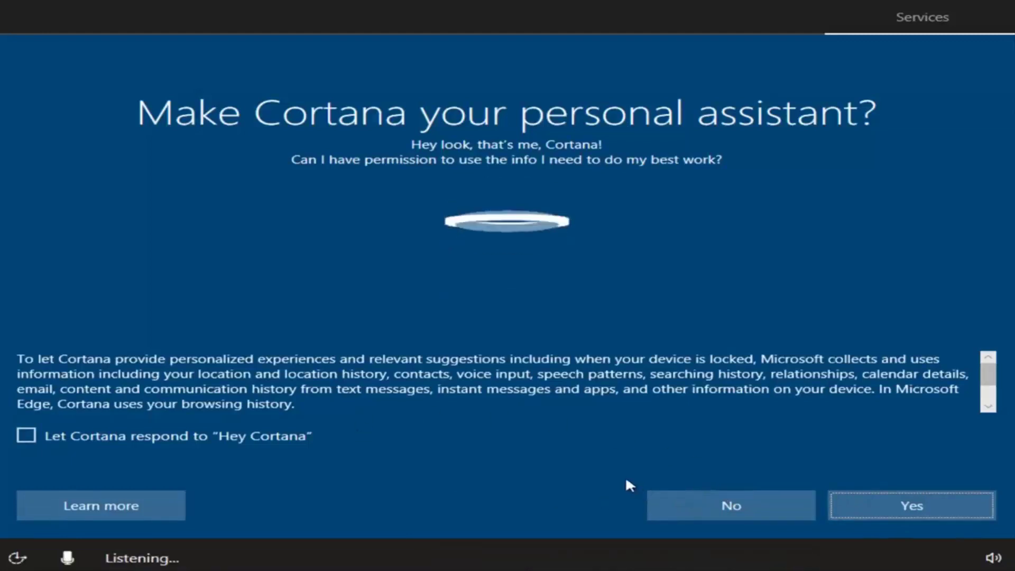
# Decline Cortana, turn off Location, Speech, Tailored experiences and Relevant Ads, set Diagnostics to Basic, and accept.
pyautogui.click(698, 508)
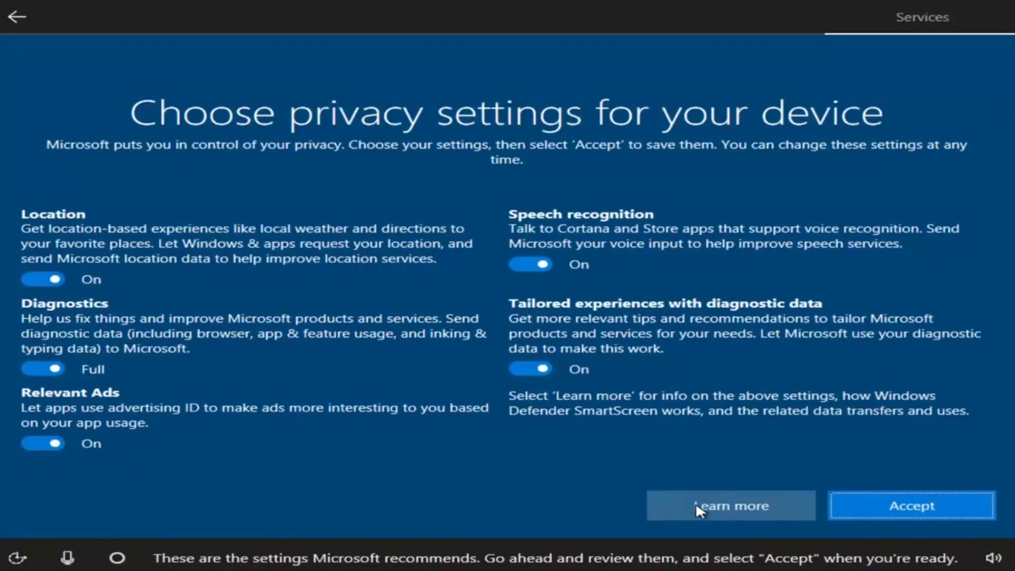
pyautogui.click(46, 277)
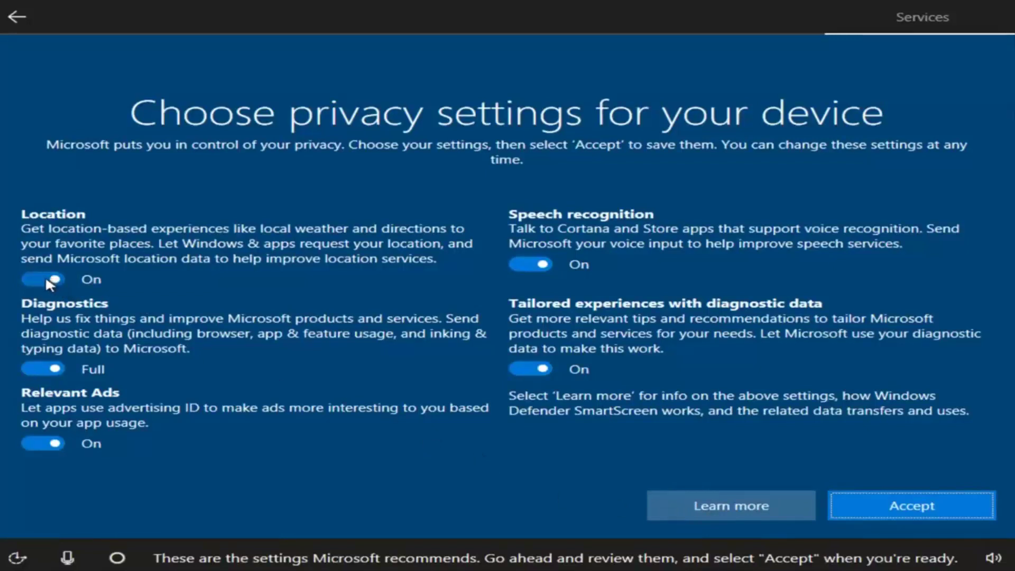
pyautogui.click(527, 265)
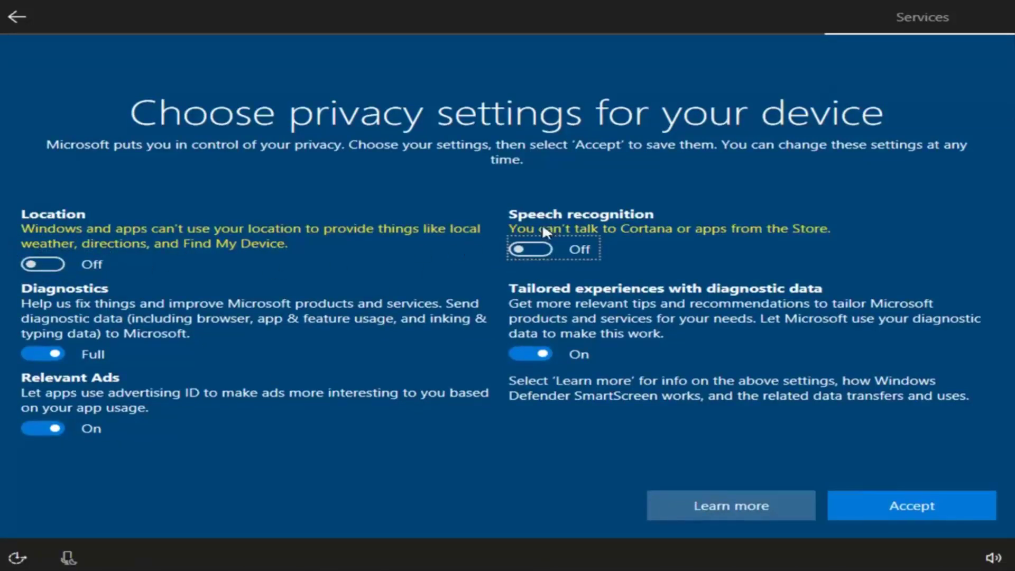
pyautogui.click(525, 355)
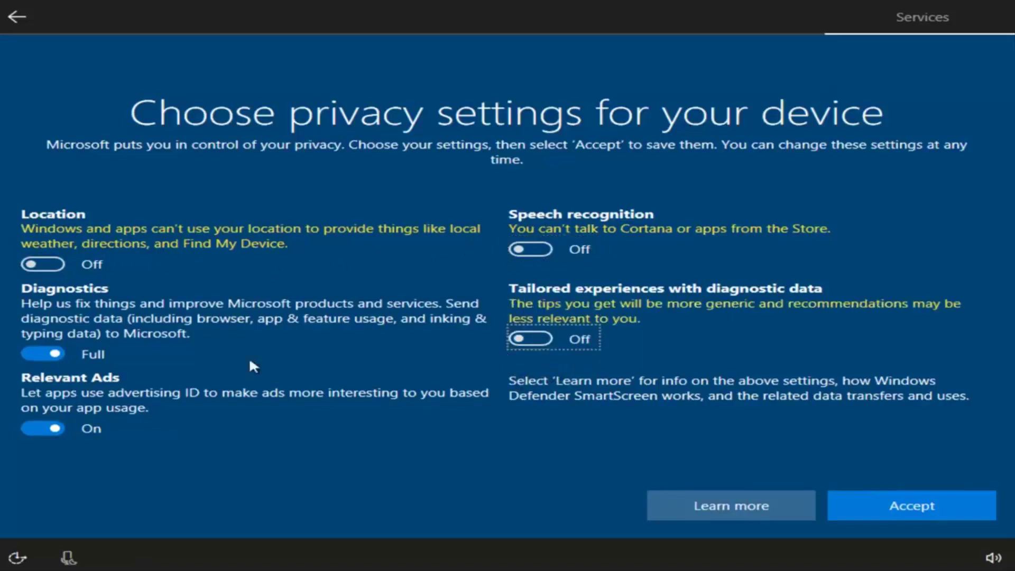
pyautogui.click(40, 426)
pyautogui.click(35, 353)
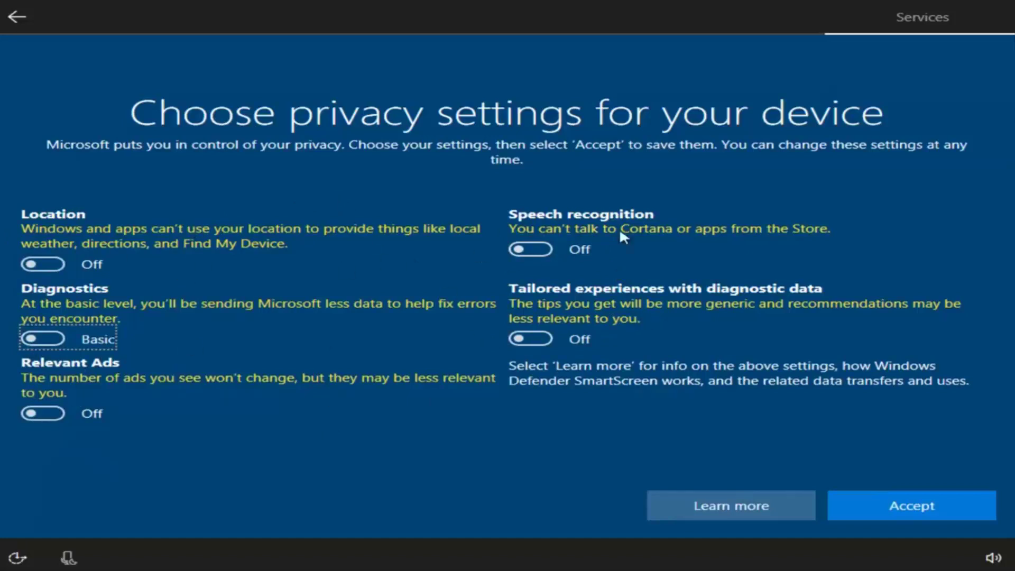
pyautogui.click(855, 509)
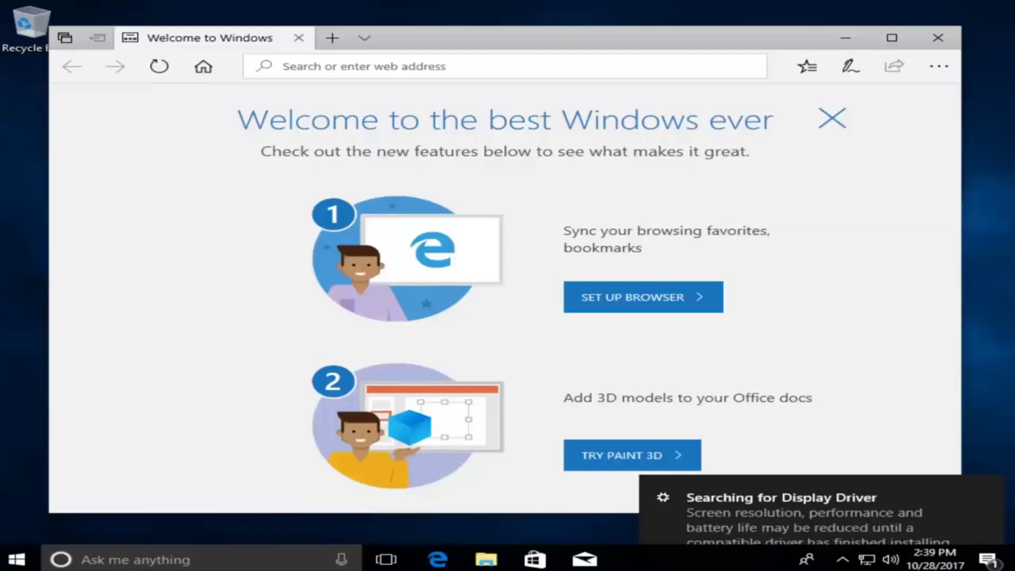
# Close the Edge Welcome to Windows window, then open and dismiss the Start menu.
pyautogui.click(681, 48)
pyautogui.click(938, 38)
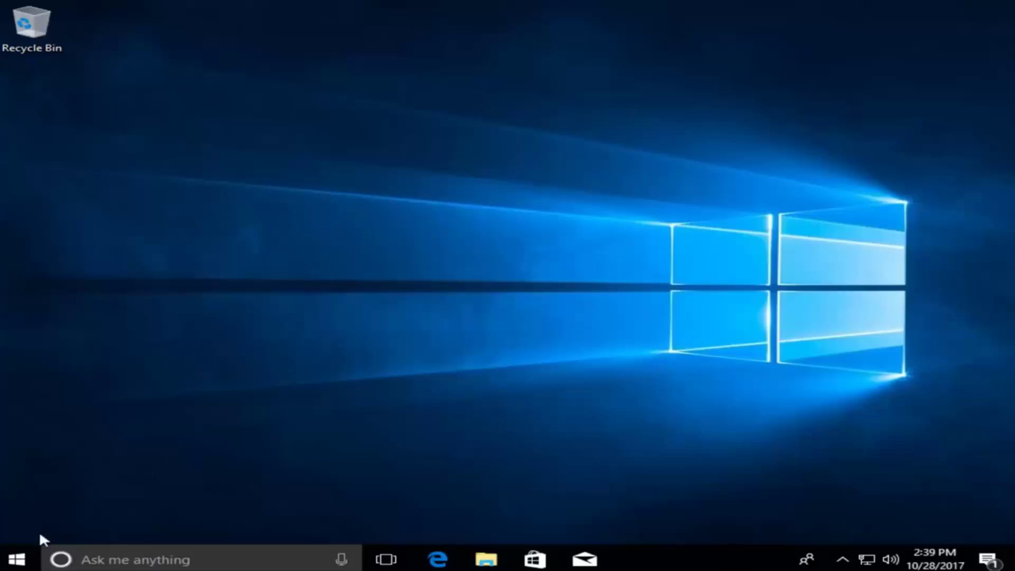
pyautogui.click(20, 559)
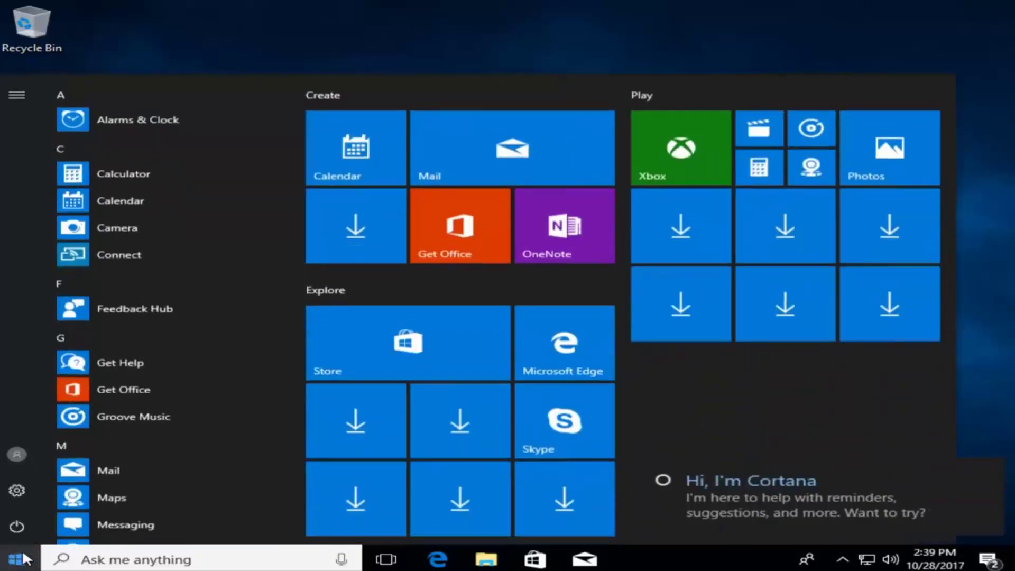
pyautogui.click(444, 30)
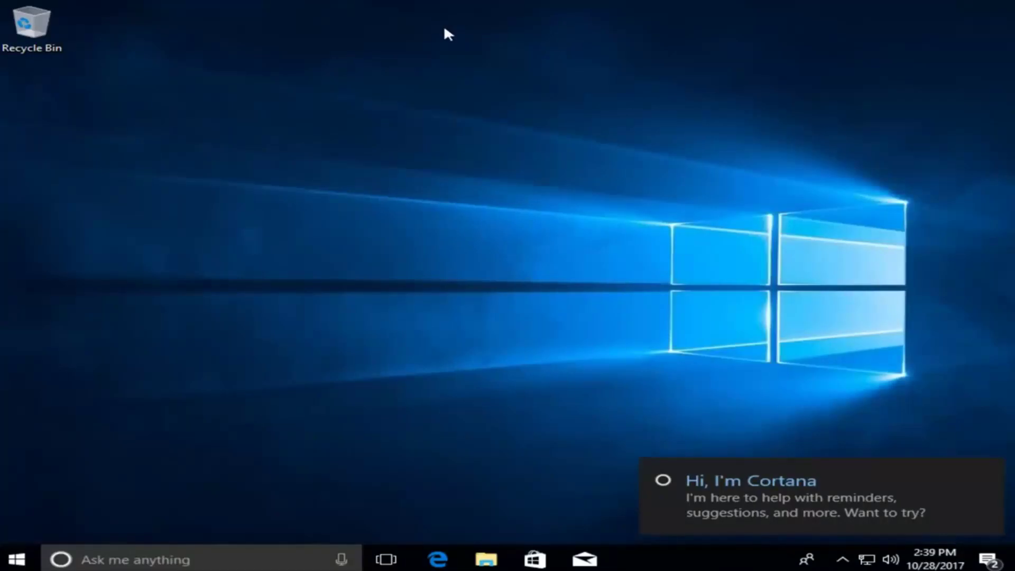